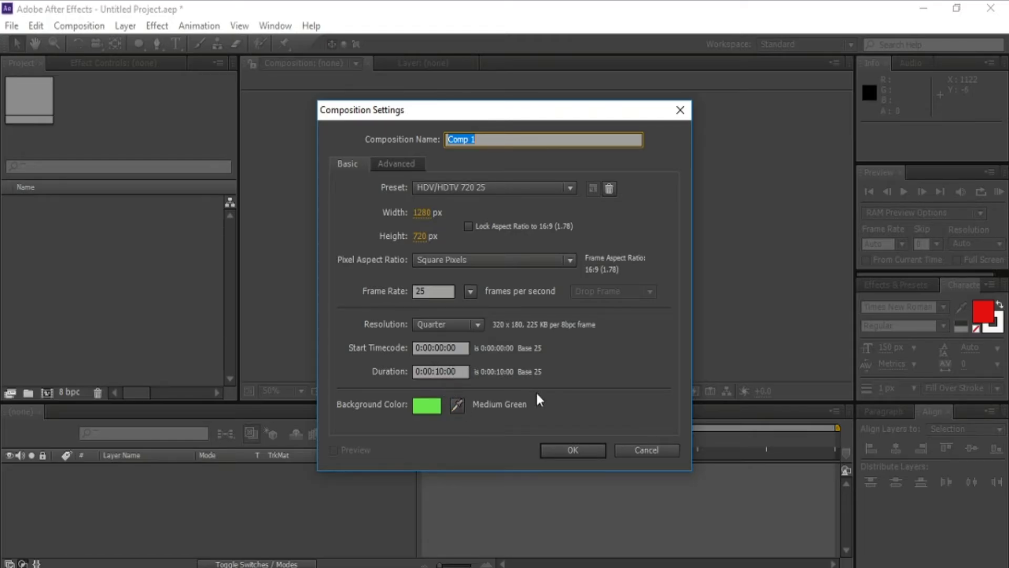
- Create the 1280 x 720 px, 25 fps, ten-second composition with a green background and add an empty shape layer
click(573, 450)
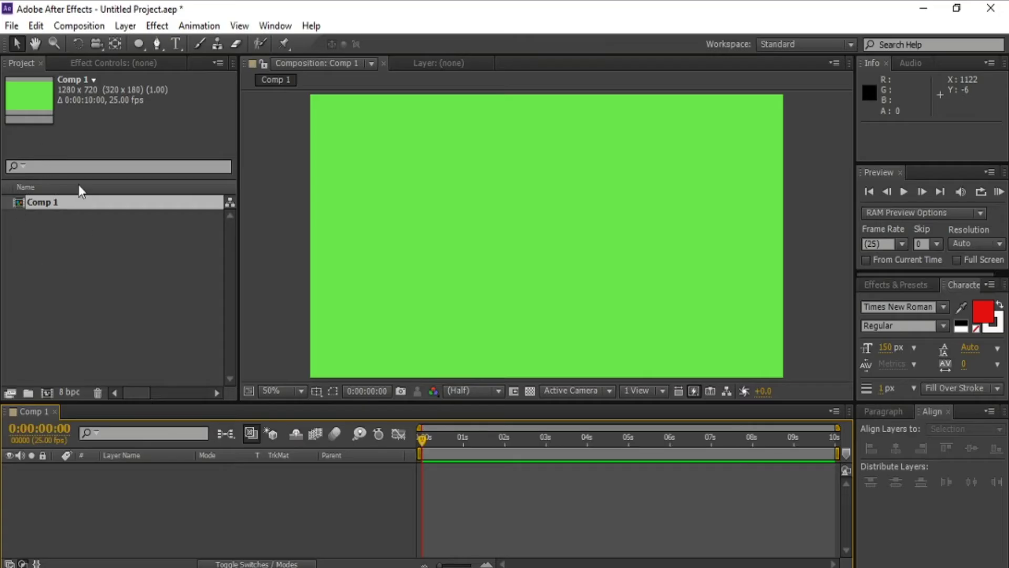
right_click(211, 482)
mouse_move(343, 326)
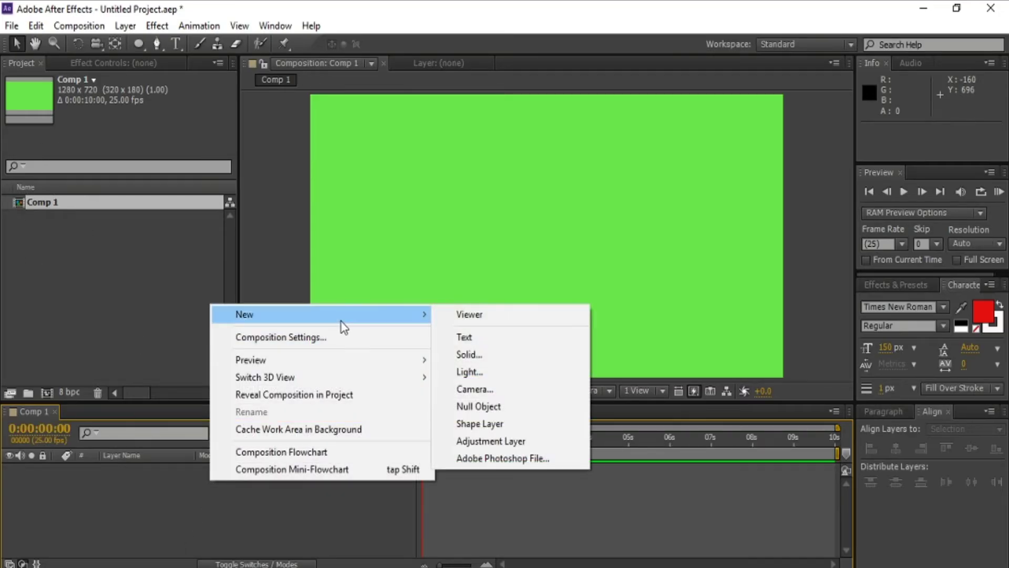
click(494, 424)
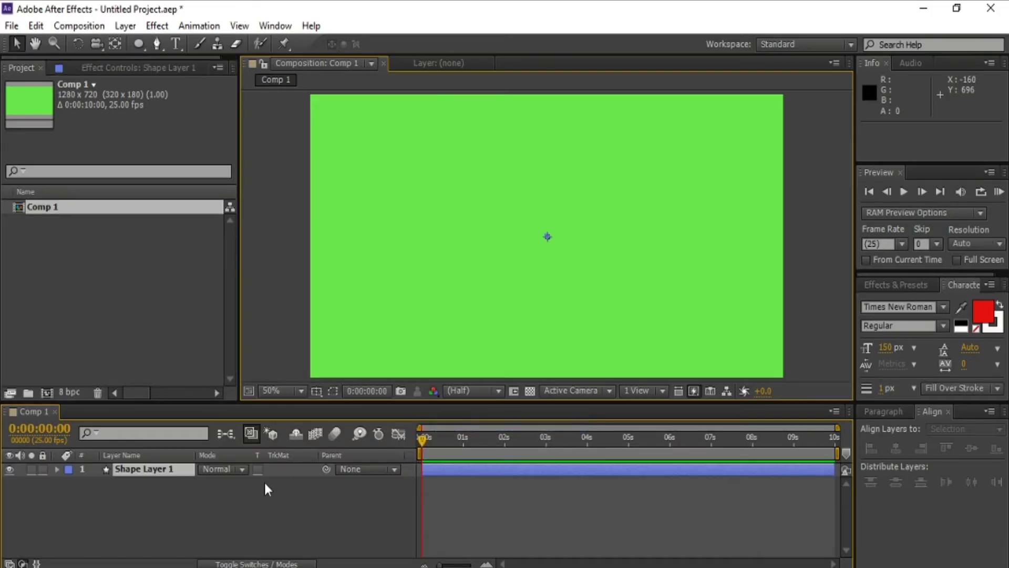
click(185, 502)
click(155, 465)
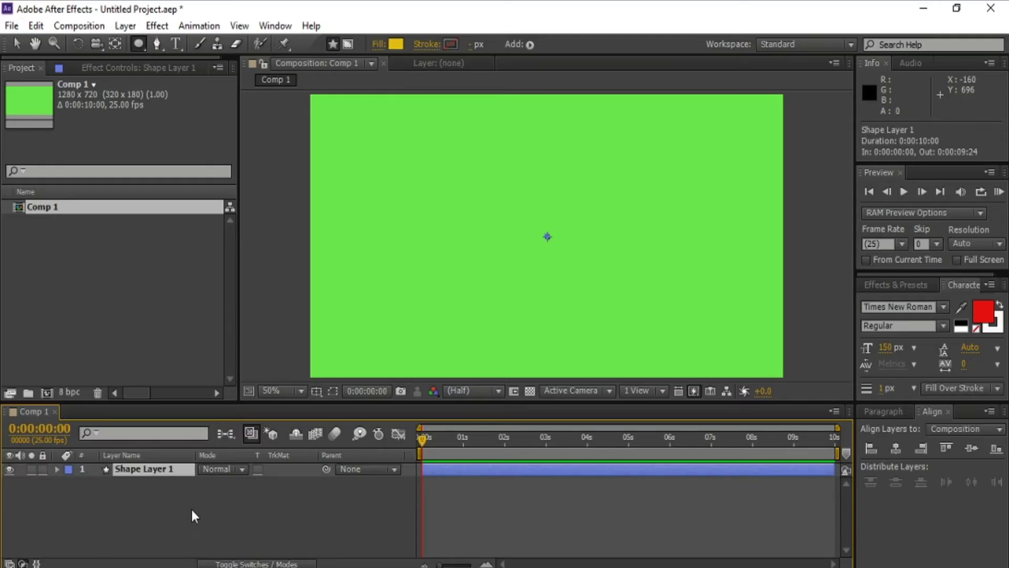
- Set the shape layer's fill to None and its stroke to Solid Color
click(378, 45)
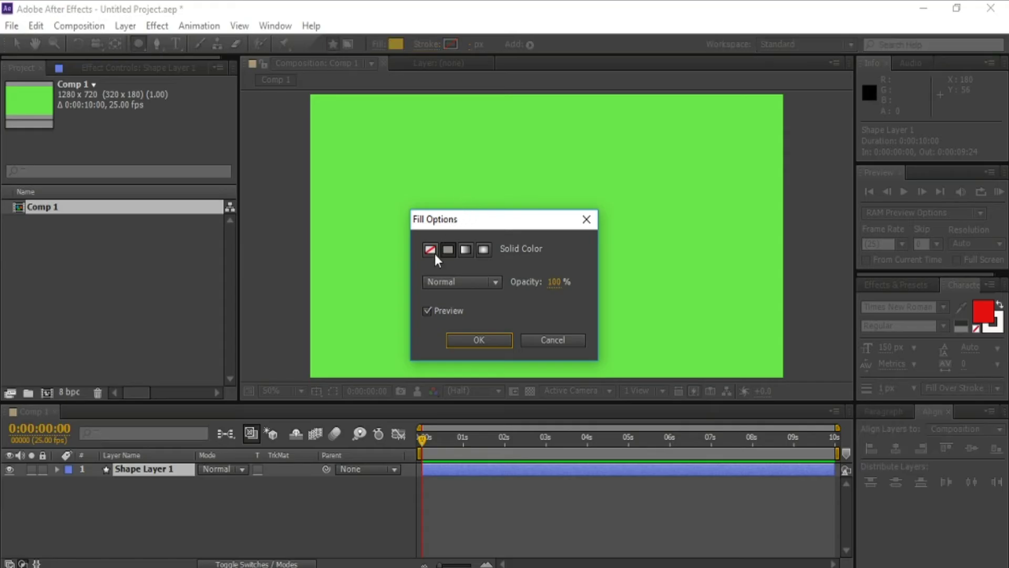
click(430, 249)
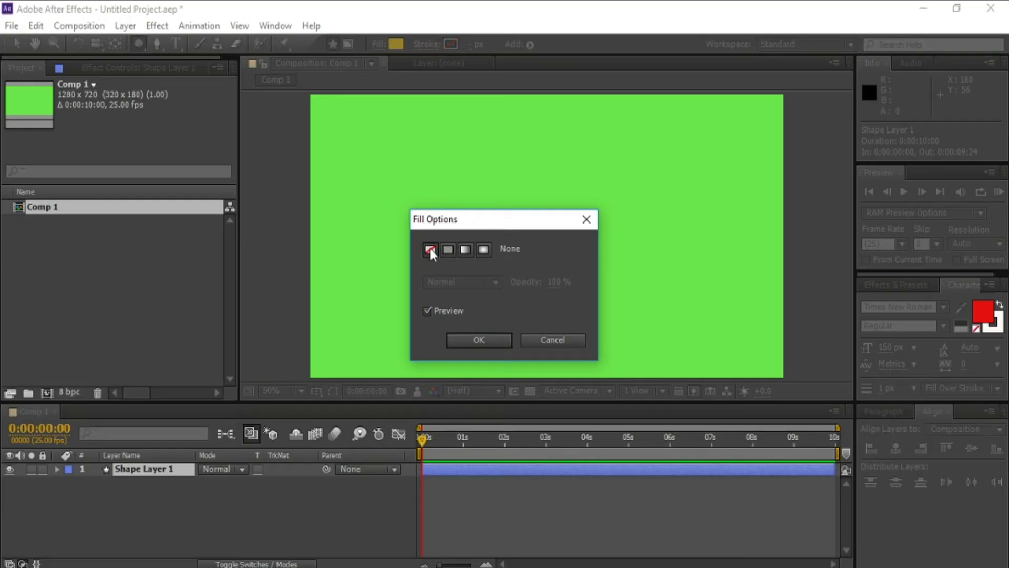
click(478, 341)
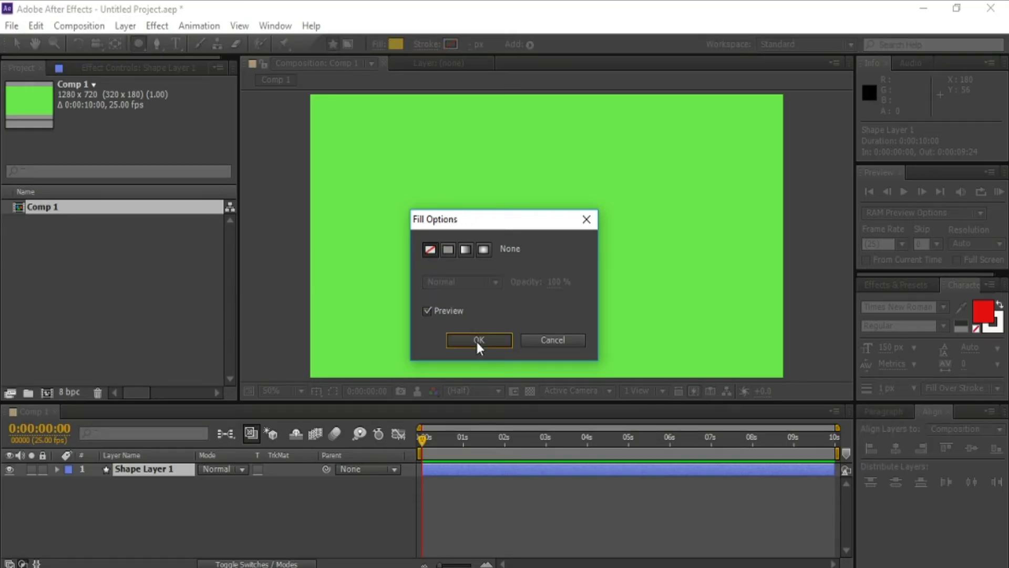
click(424, 46)
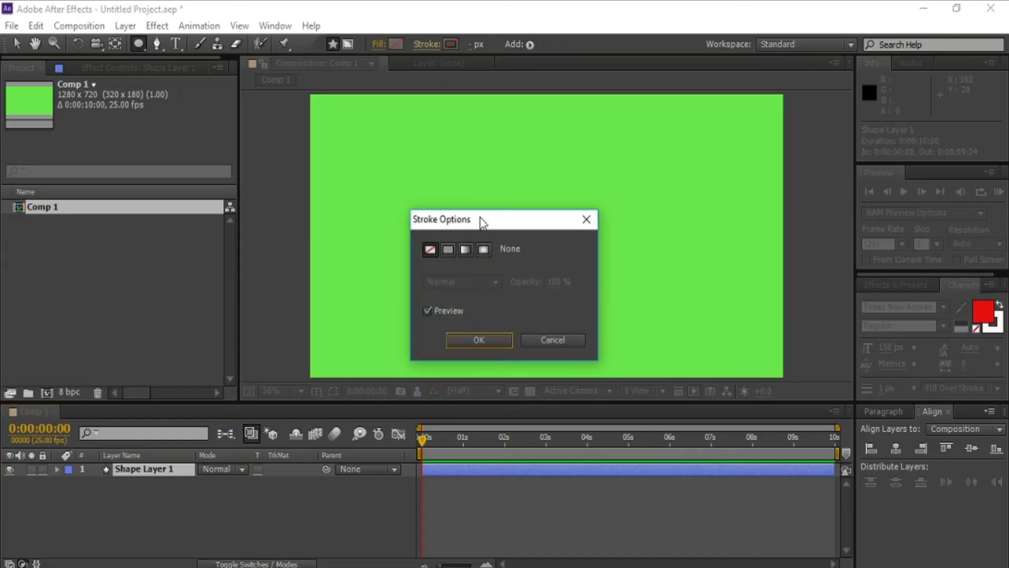
click(447, 250)
click(463, 339)
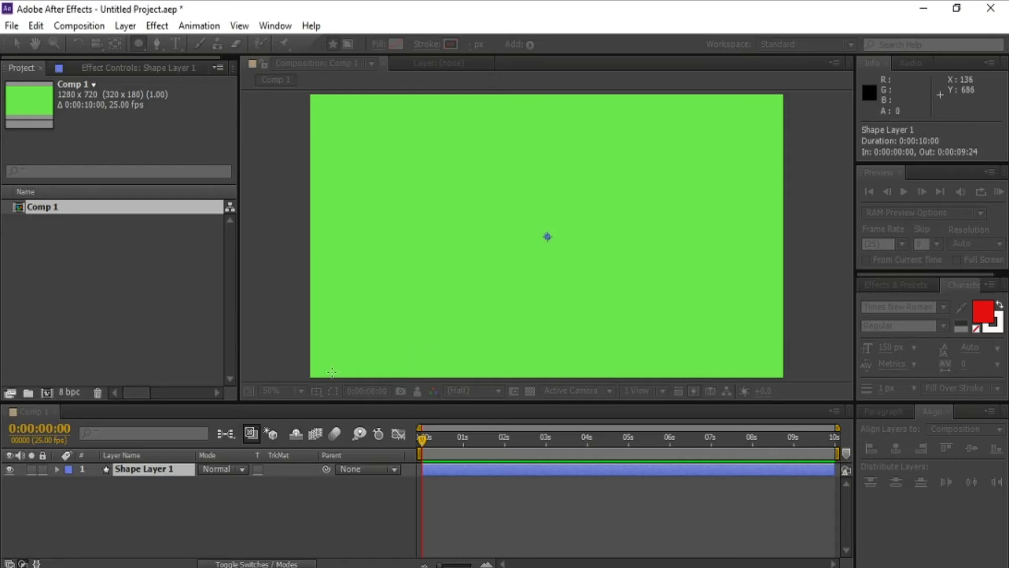
- Draw a large, nearly circular outline around the middle of the composition with the Ellipse tool
click(139, 45)
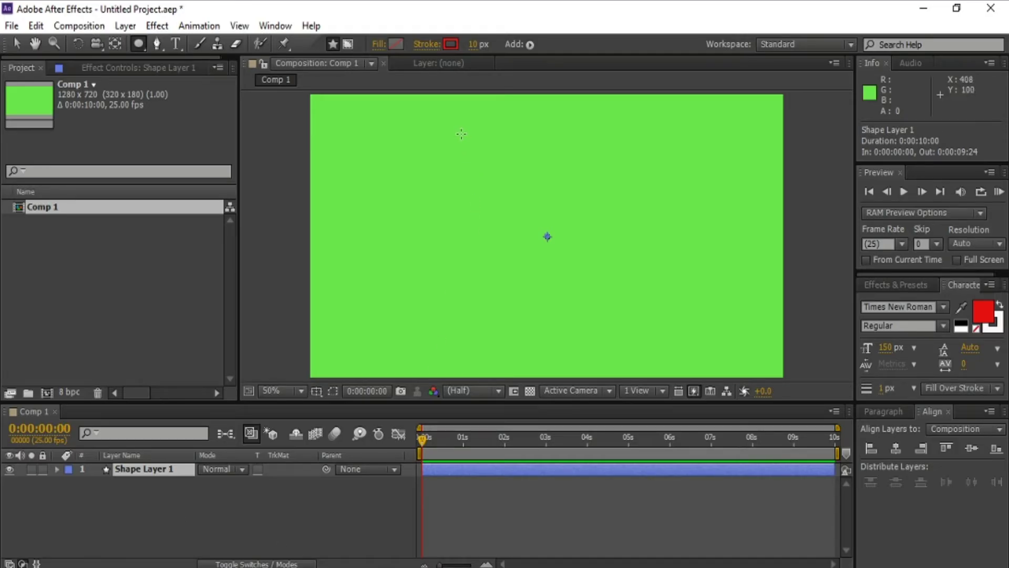
drag(460, 131, 641, 322)
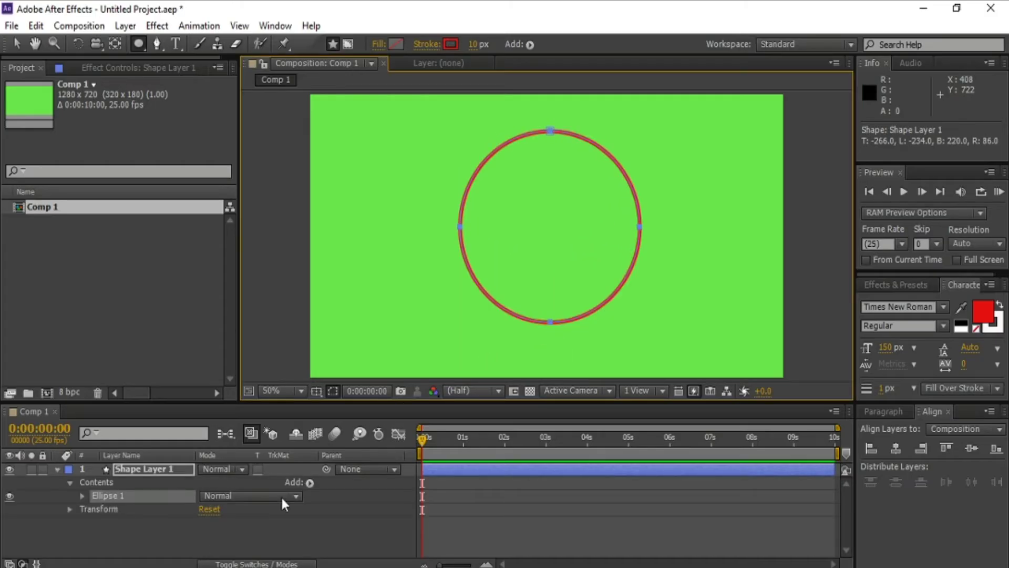
click(57, 468)
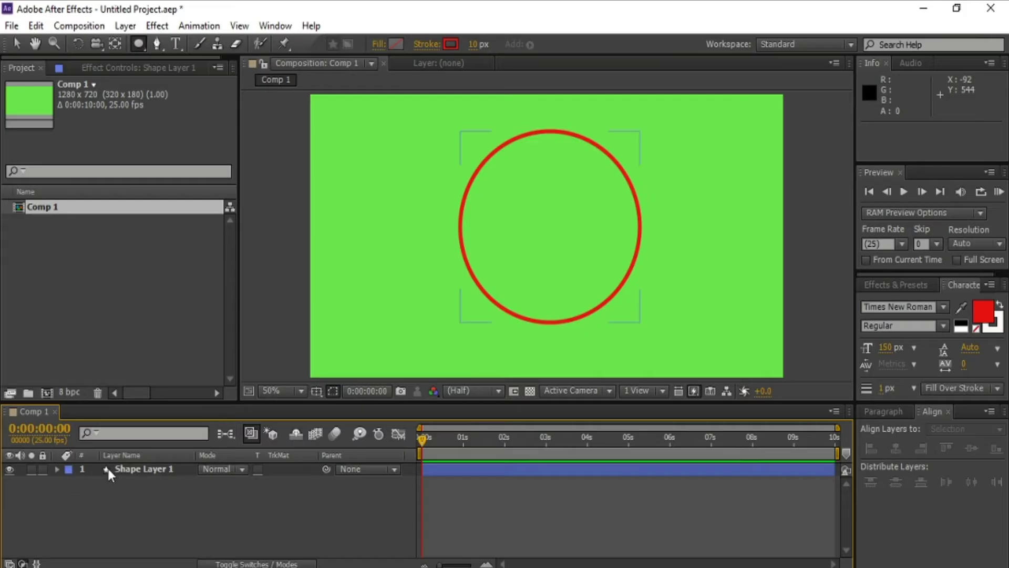
- Set the ellipse's stroke color to blue (R 46, G 20, B 204) and its stroke width to 23
click(58, 469)
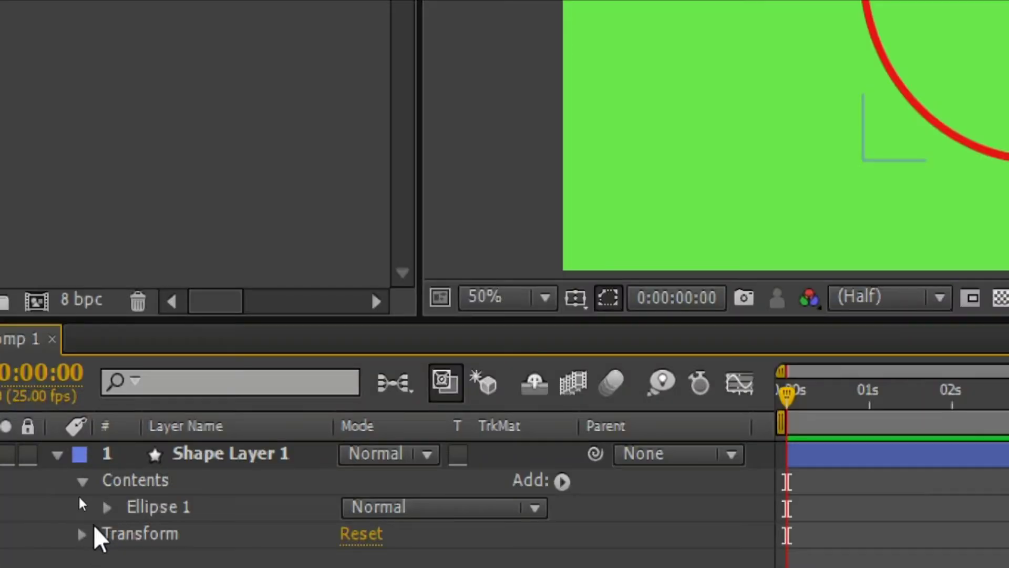
click(106, 507)
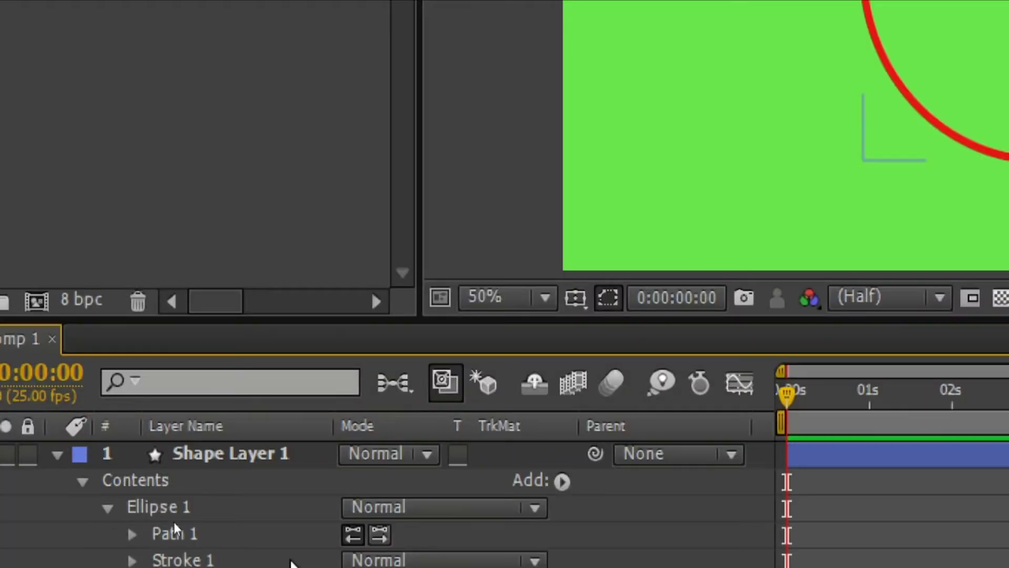
scroll(162, 525, down, 1)
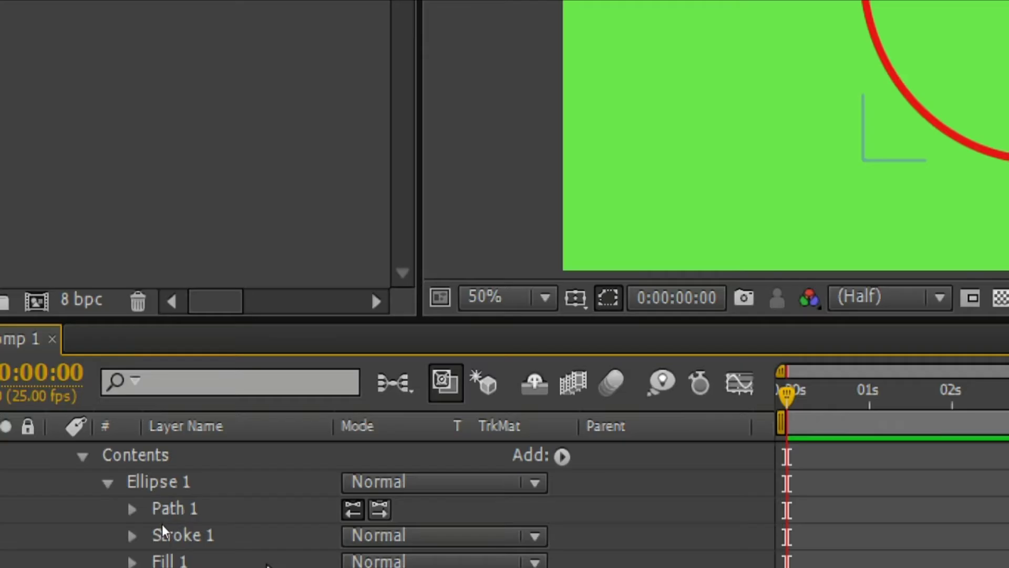
click(132, 535)
scroll(158, 541, down, 3)
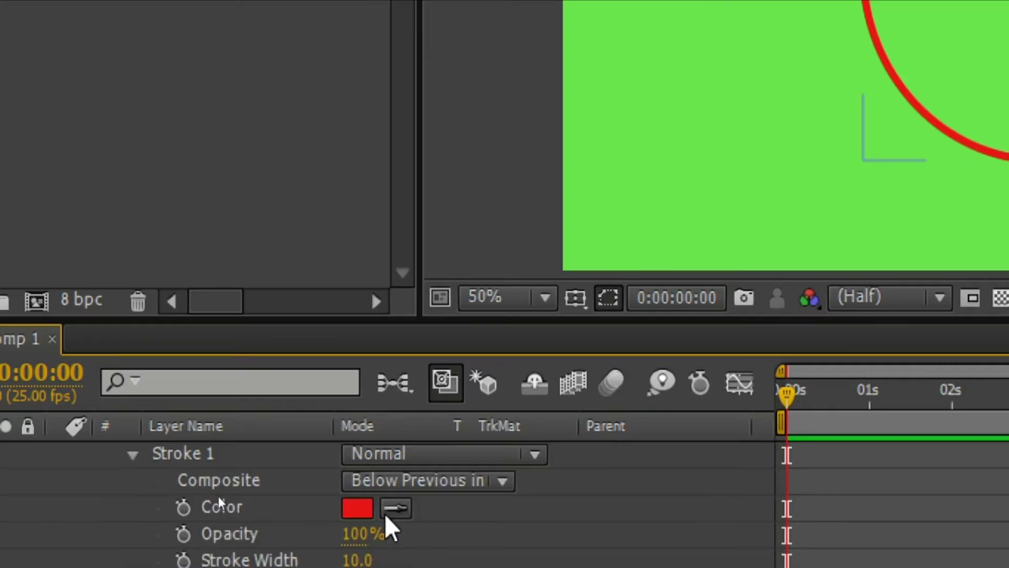
click(359, 509)
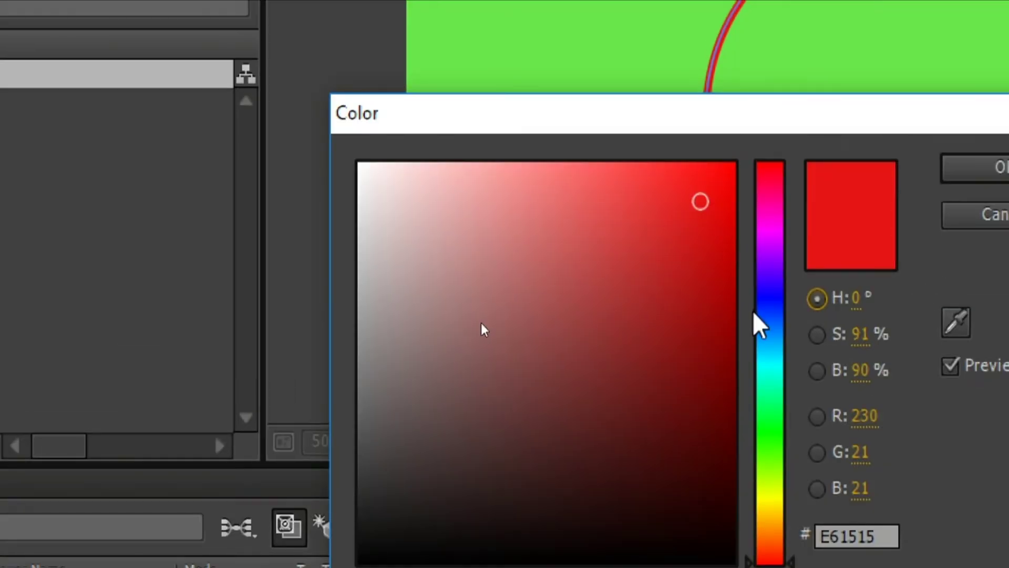
click(773, 287)
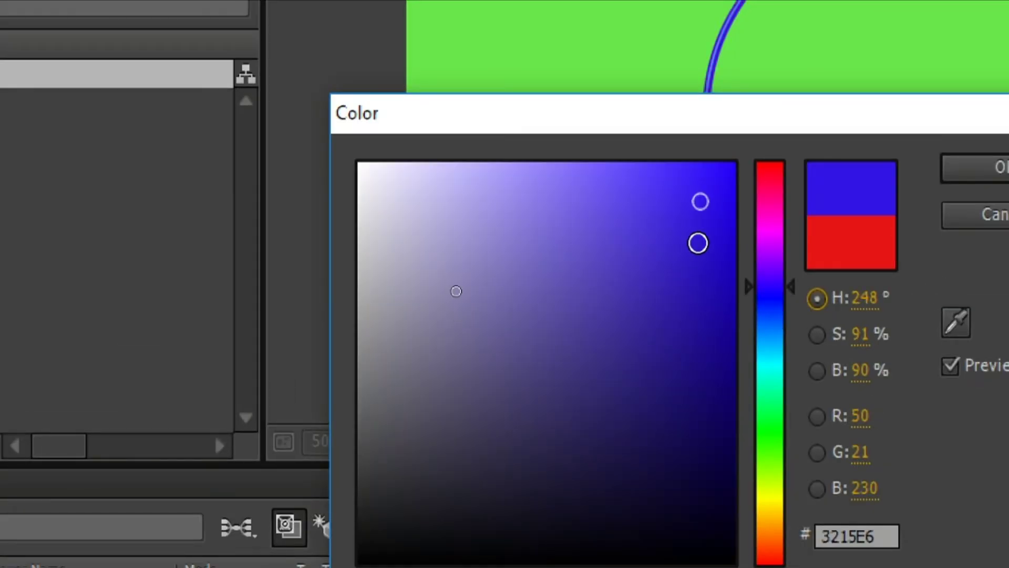
click(698, 242)
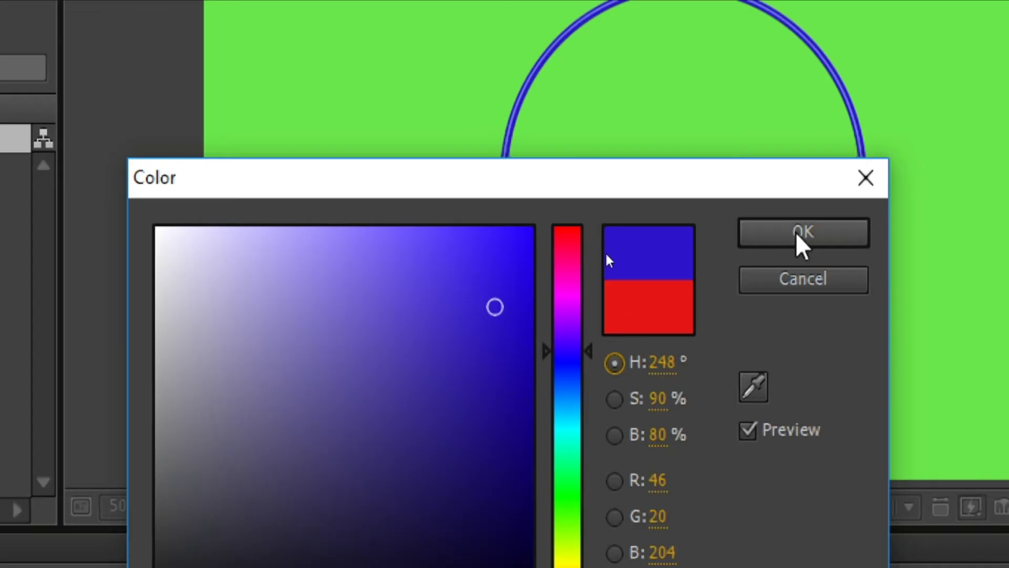
click(770, 237)
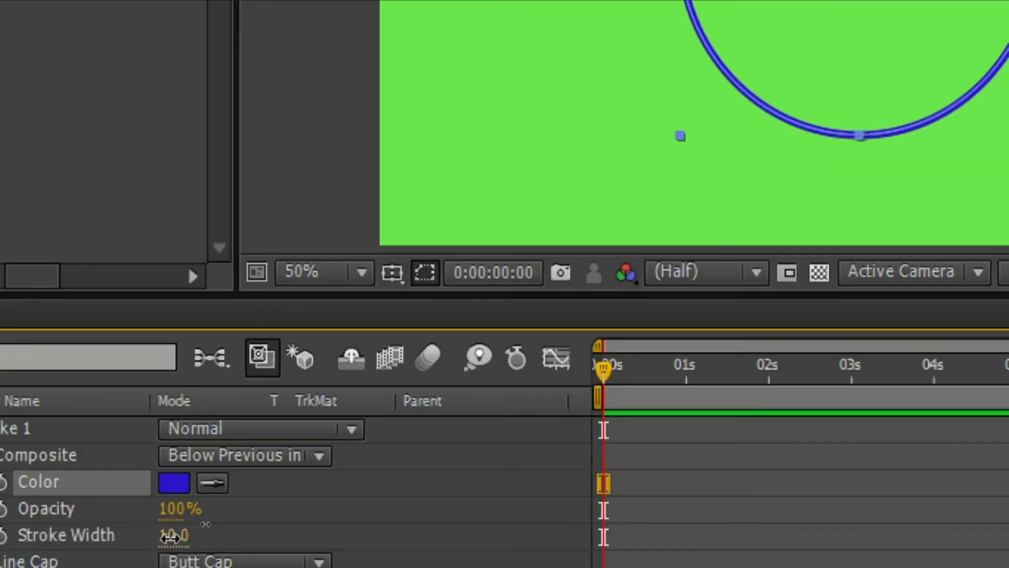
drag(169, 536, 189, 535)
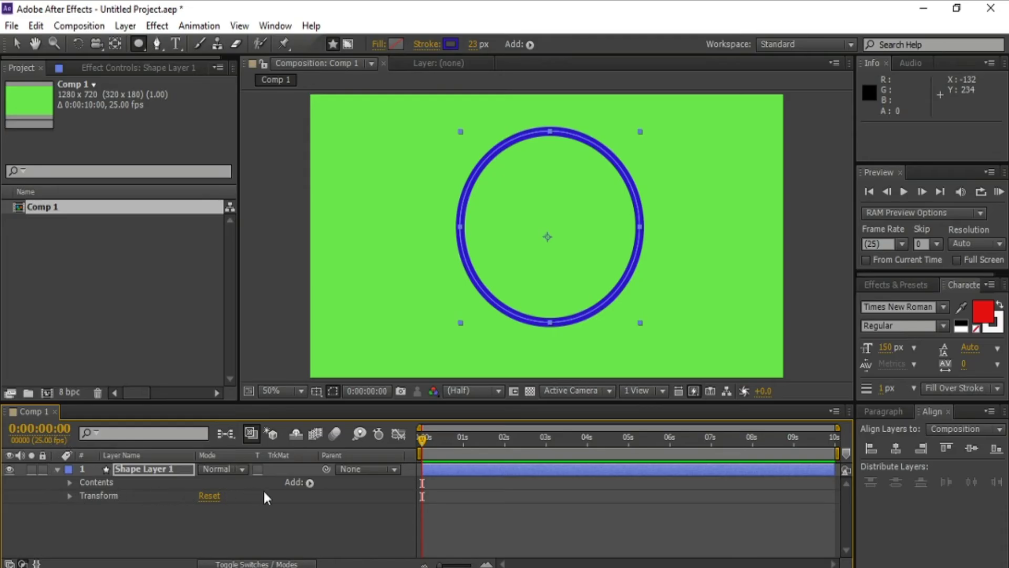
- Add Trim Paths to the ellipse in the shape layer and expand its properties
click(310, 482)
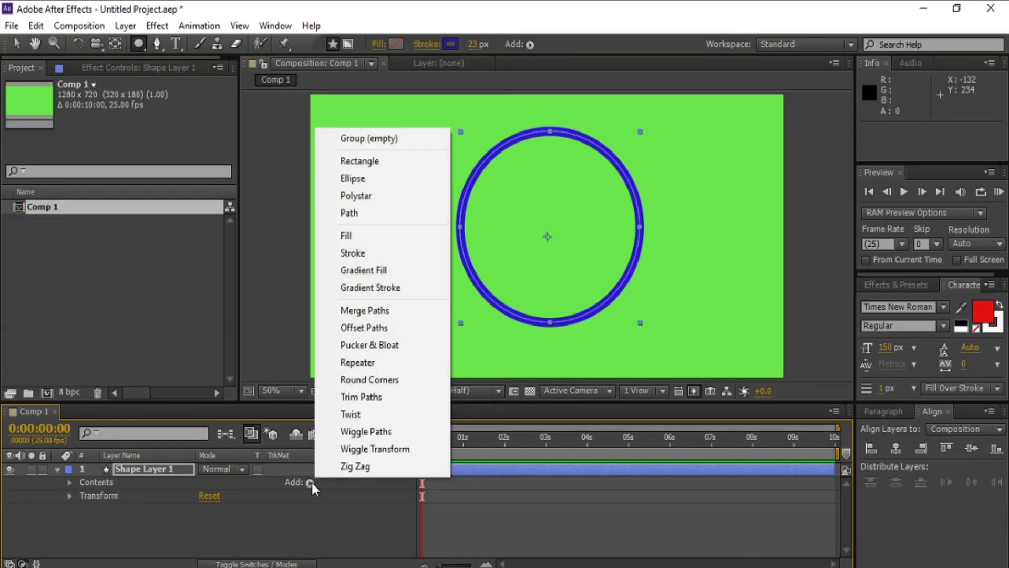
click(362, 397)
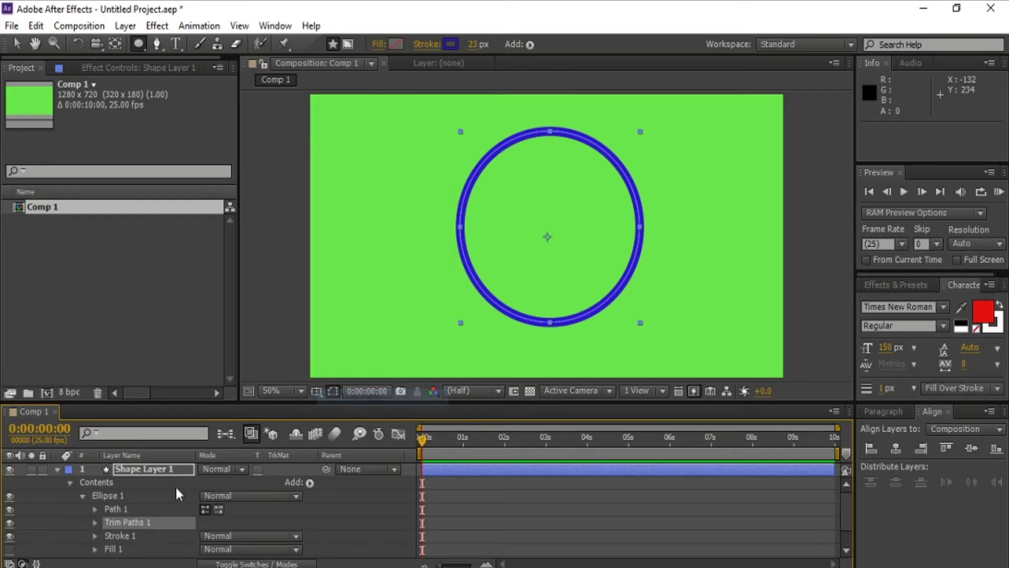
click(95, 523)
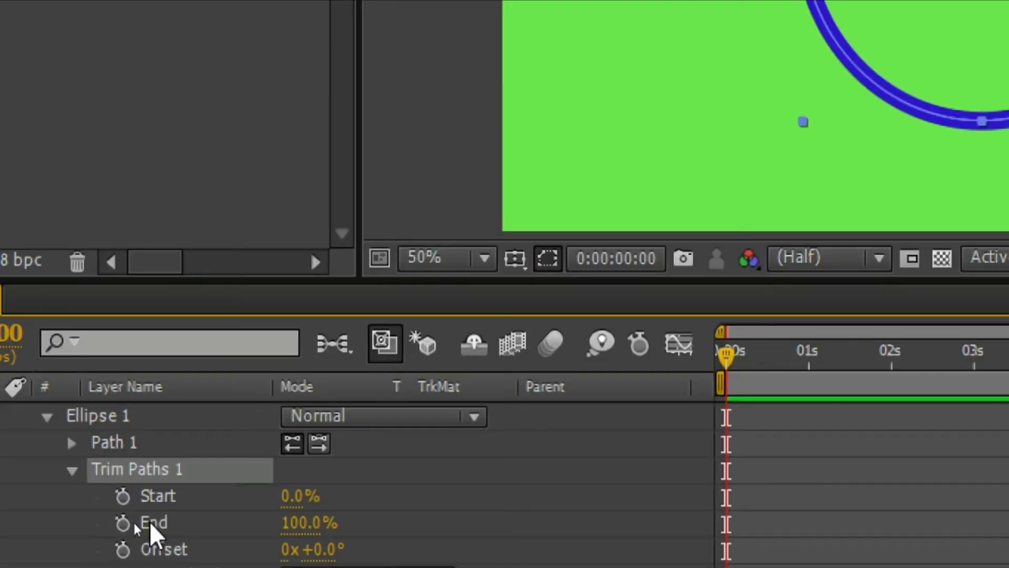
- Keyframe the Trim Paths End value at 0% at 0 seconds and 100% at 1 second
click(123, 524)
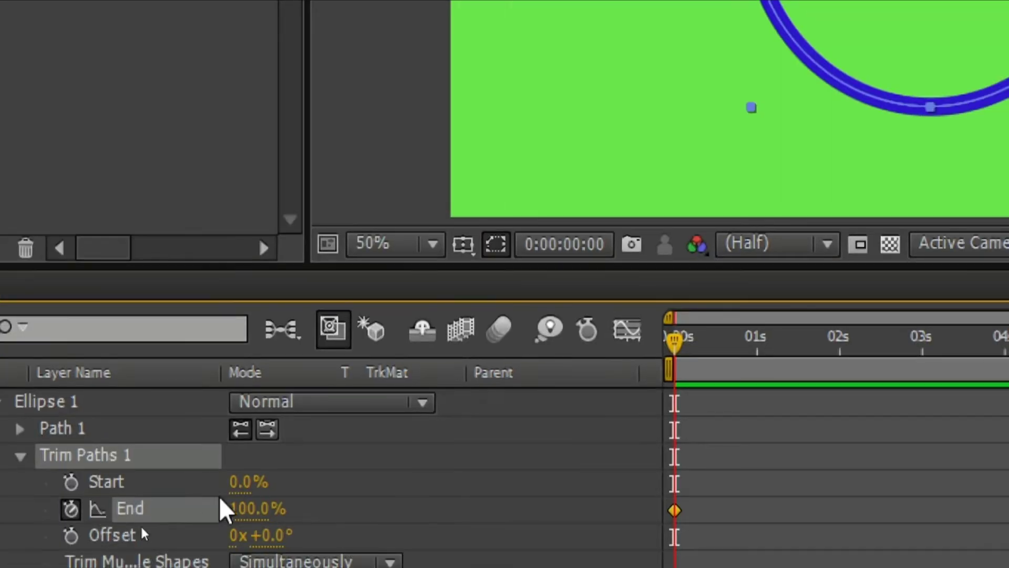
click(243, 510)
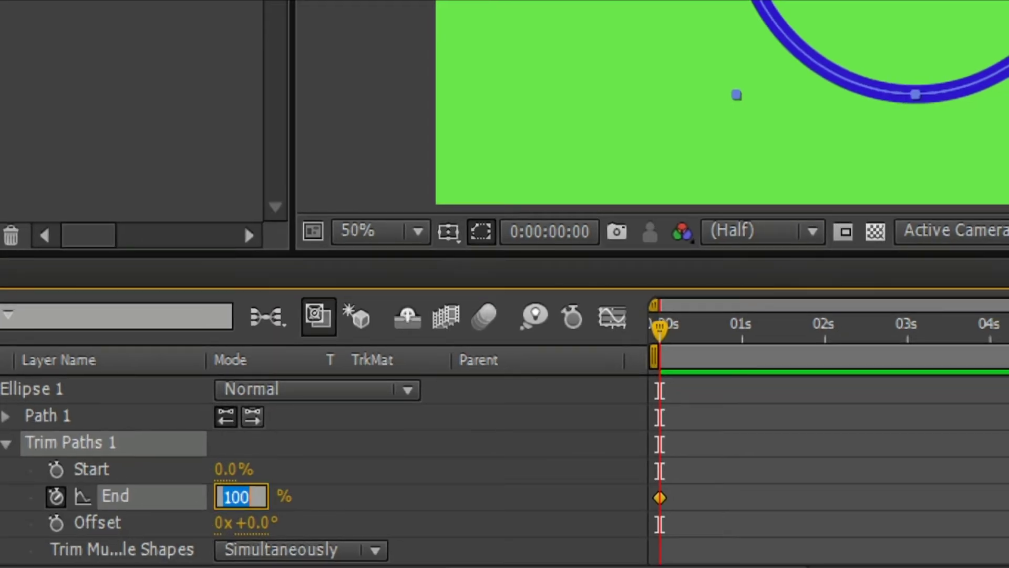
text(0)
click(484, 462)
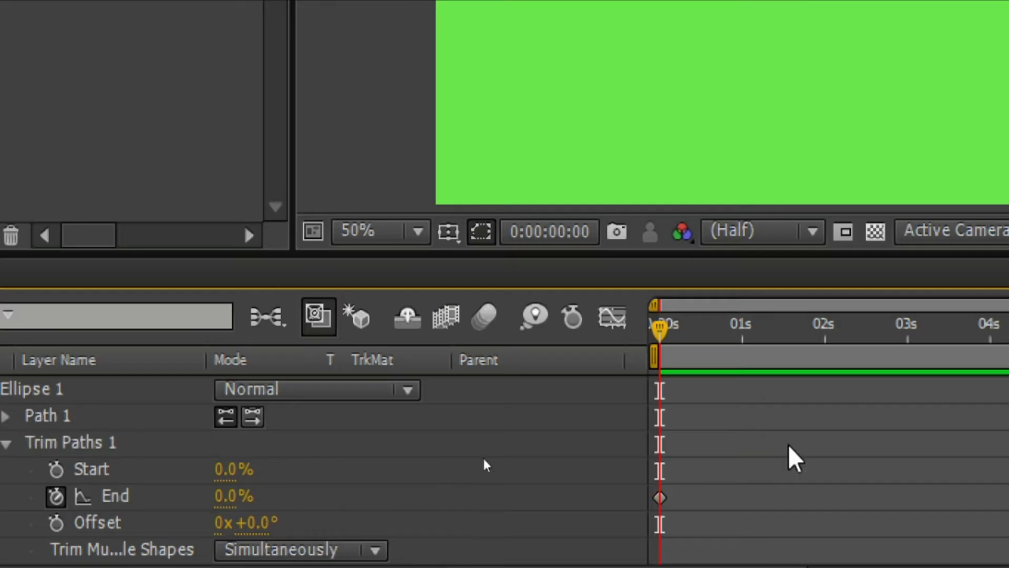
drag(661, 330, 742, 352)
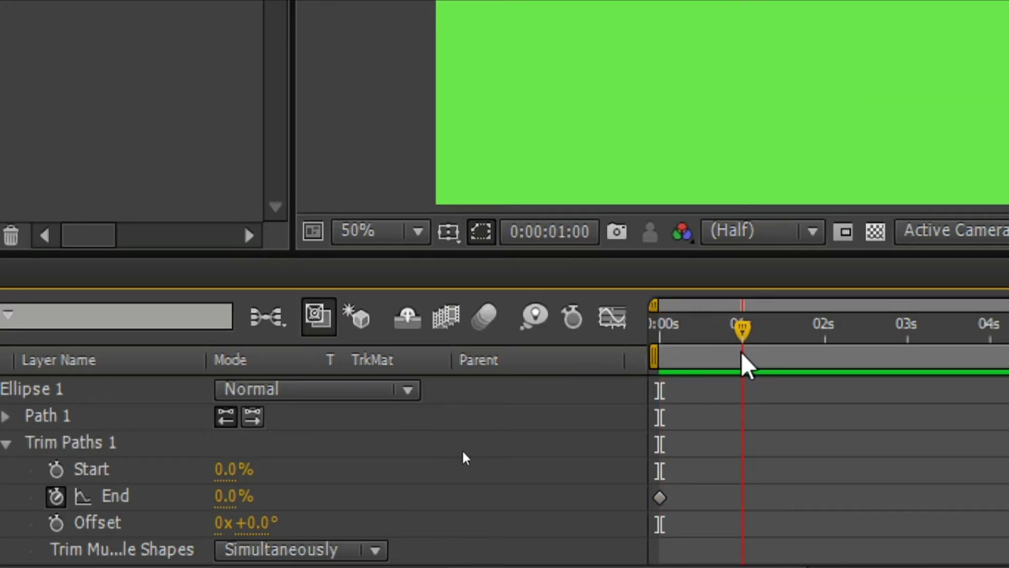
click(226, 496)
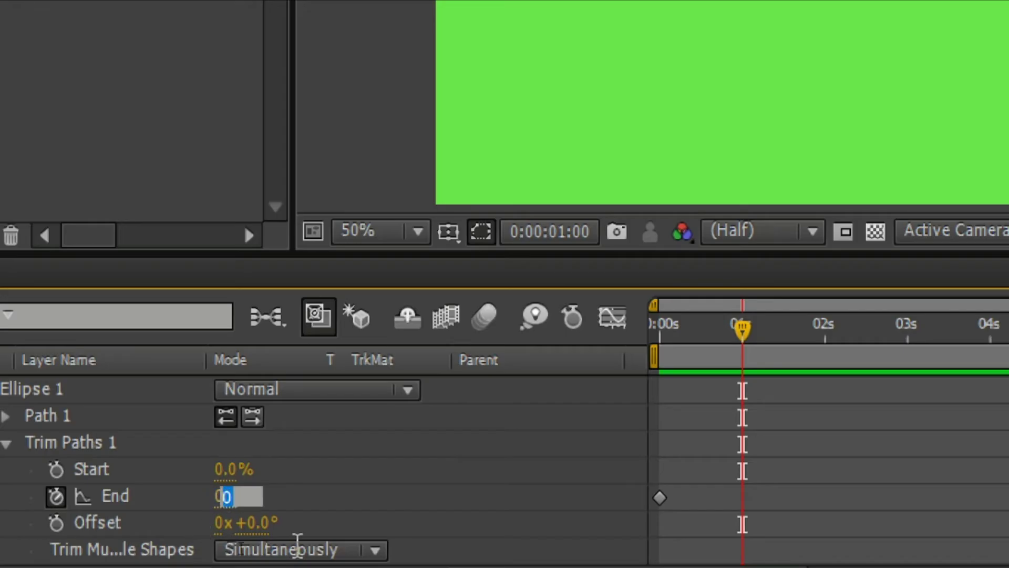
text(100)
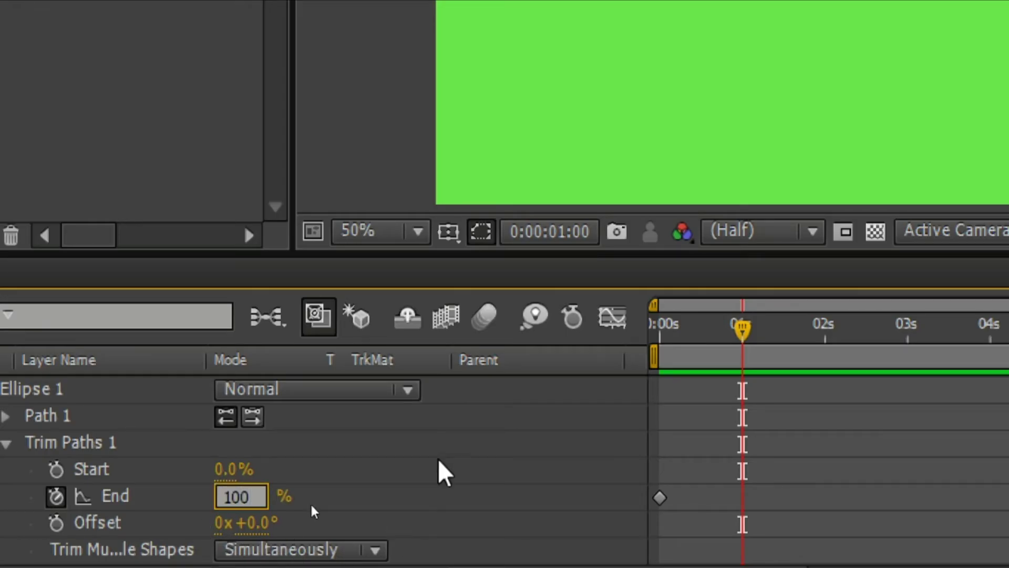
key(Return)
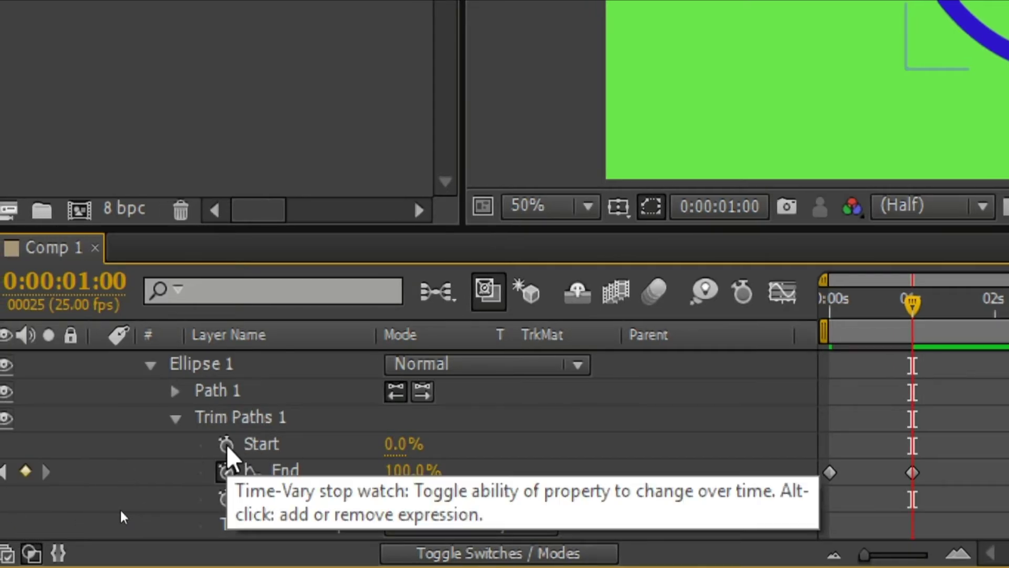
- Keyframe the Trim Paths Start value at 0% at 1 second and 100% at 2 seconds
click(226, 445)
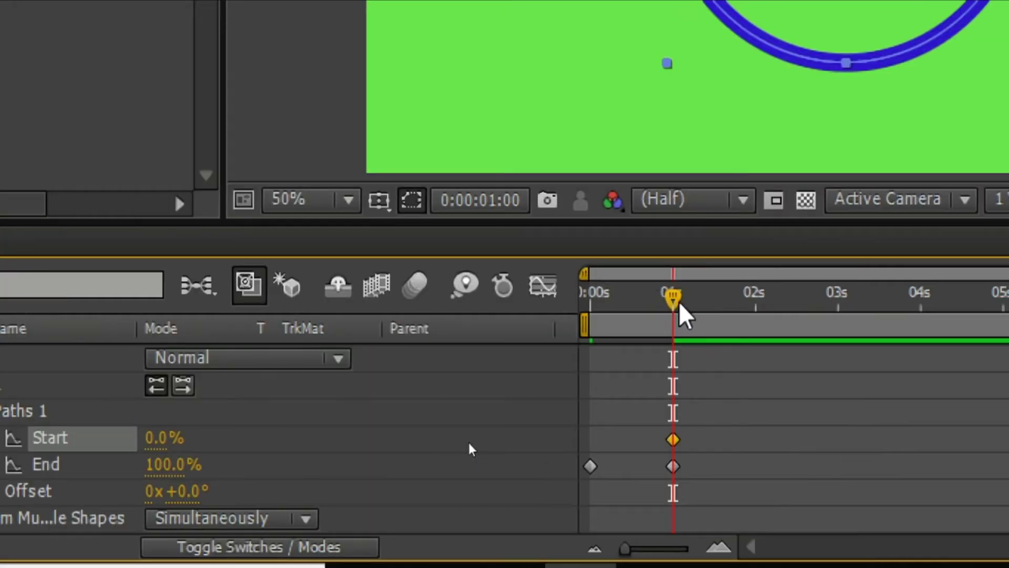
drag(680, 305, 756, 329)
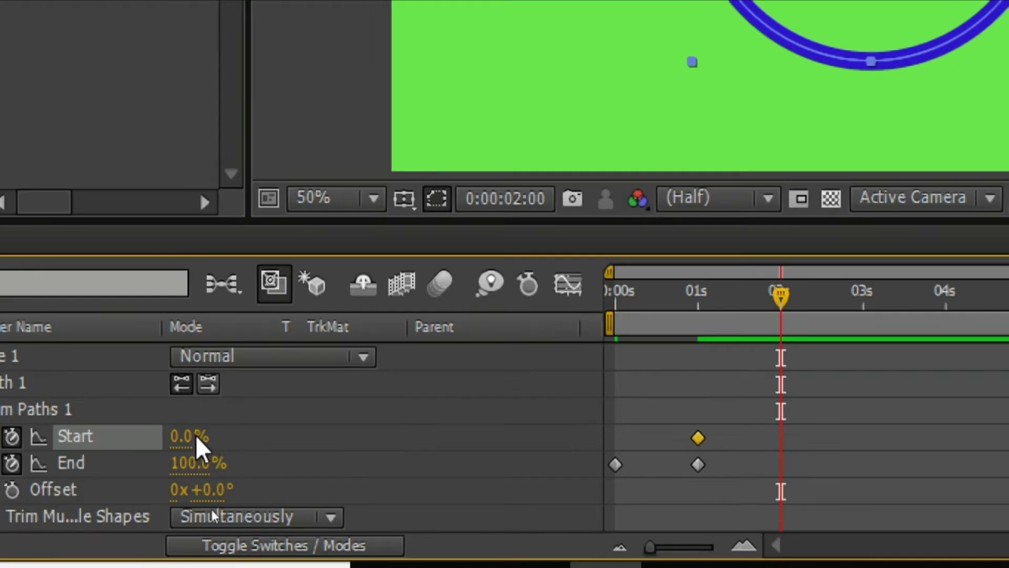
click(196, 436)
text(100)
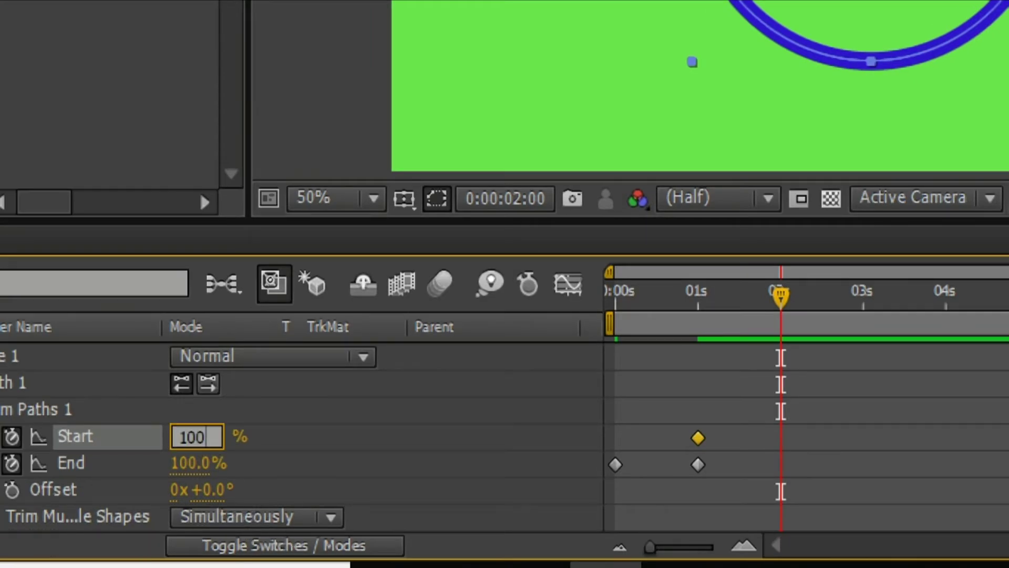
key(Return)
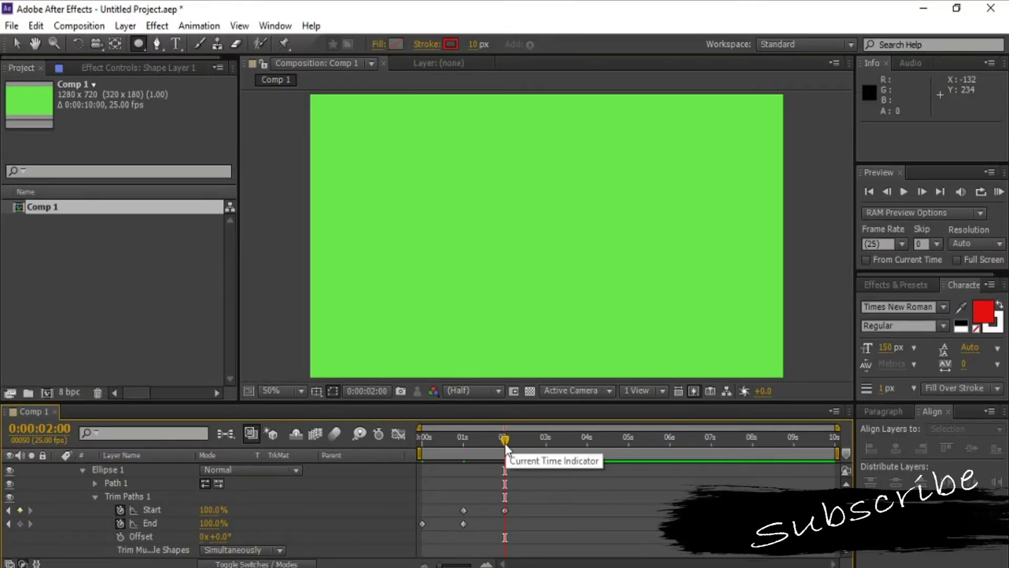
- Play back the circle's draw-on and wipe-off animation from 0 seconds and return to the start of the composition
key(Home)
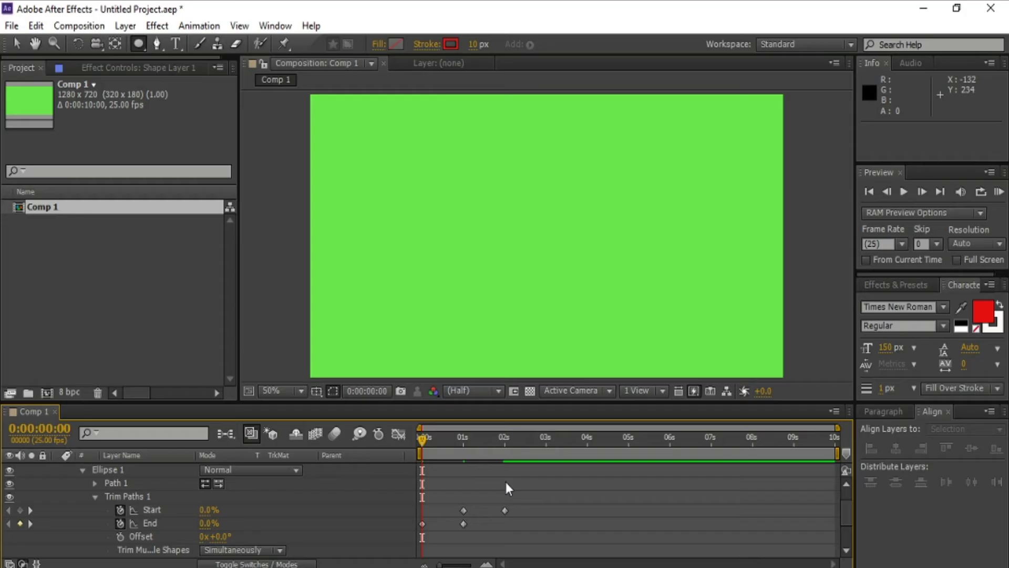
key(space)
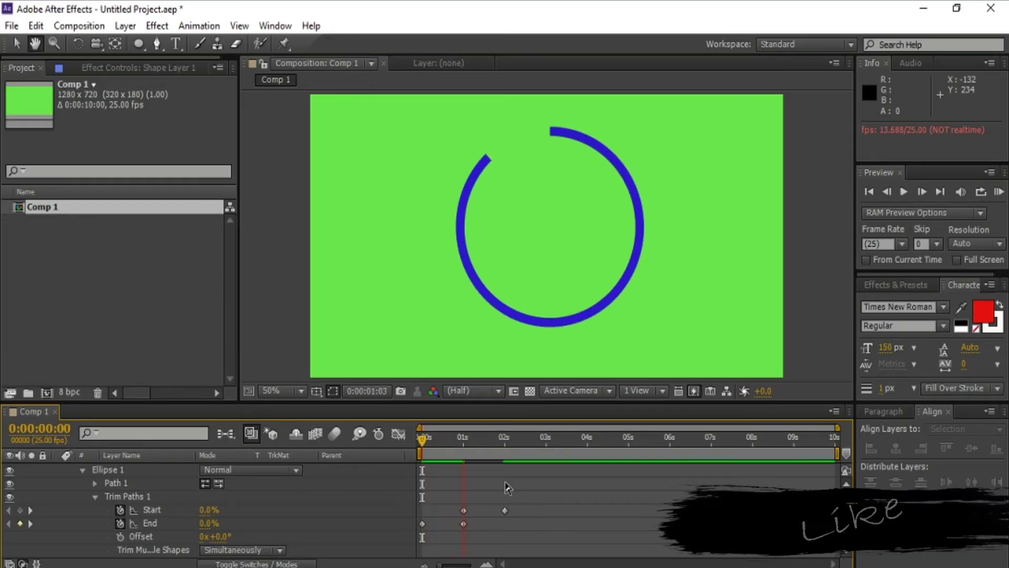
key(space)
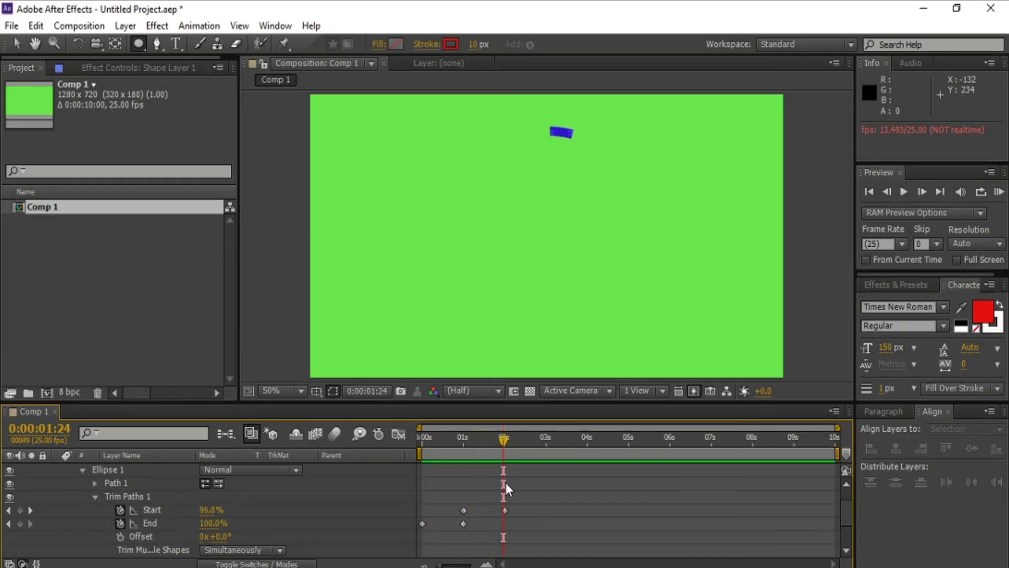
key(space)
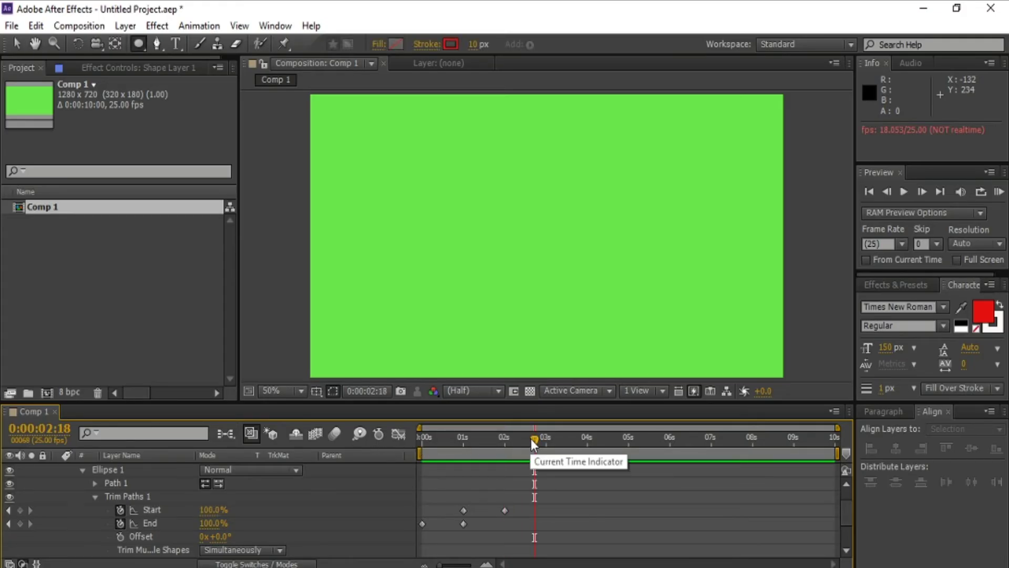
key(Home)
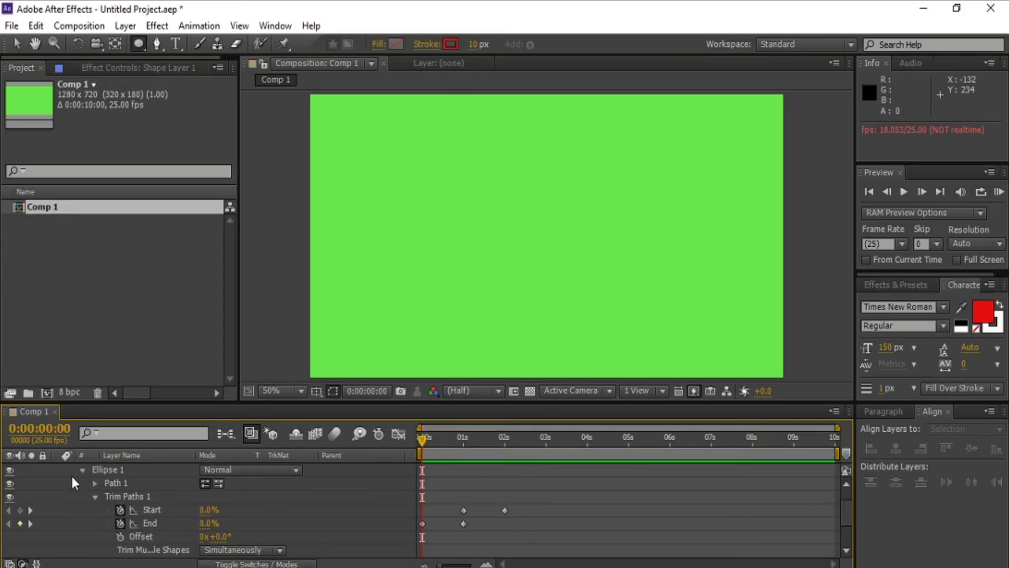
- Collapse Shape Layer 1 and add a second, empty shape layer to the composition
scroll(79, 489, up, 2)
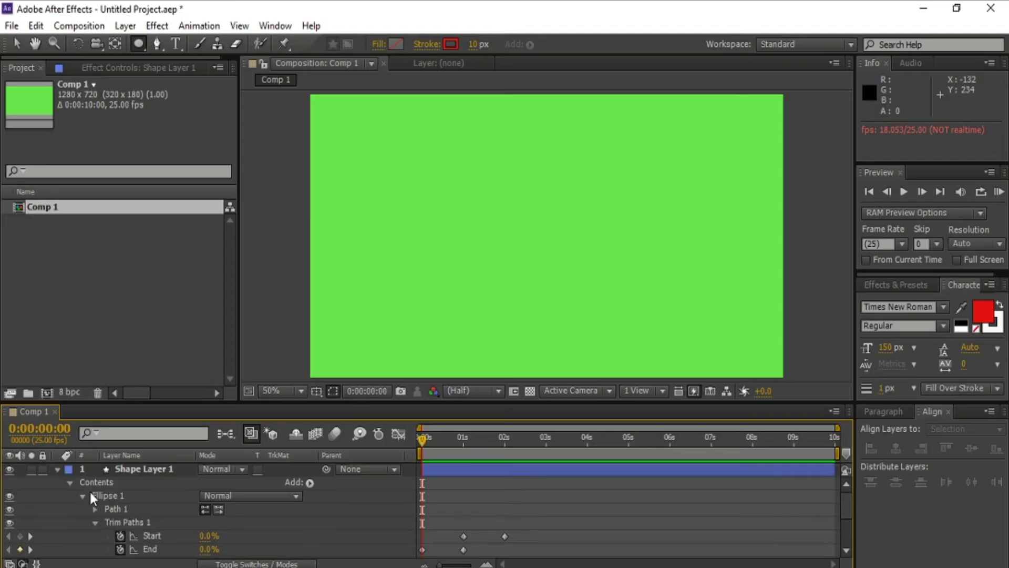
click(57, 469)
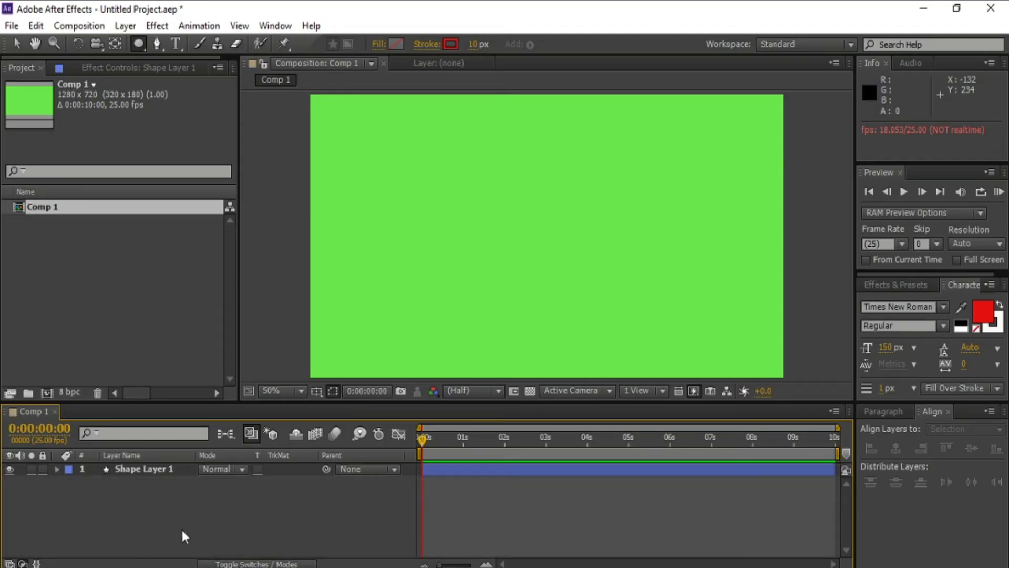
right_click(160, 508)
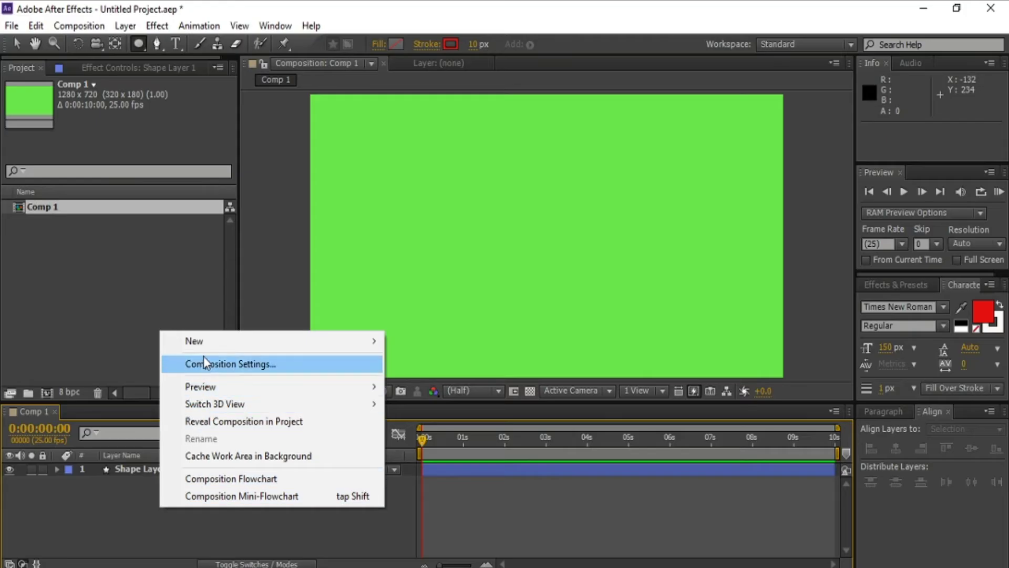
mouse_move(209, 349)
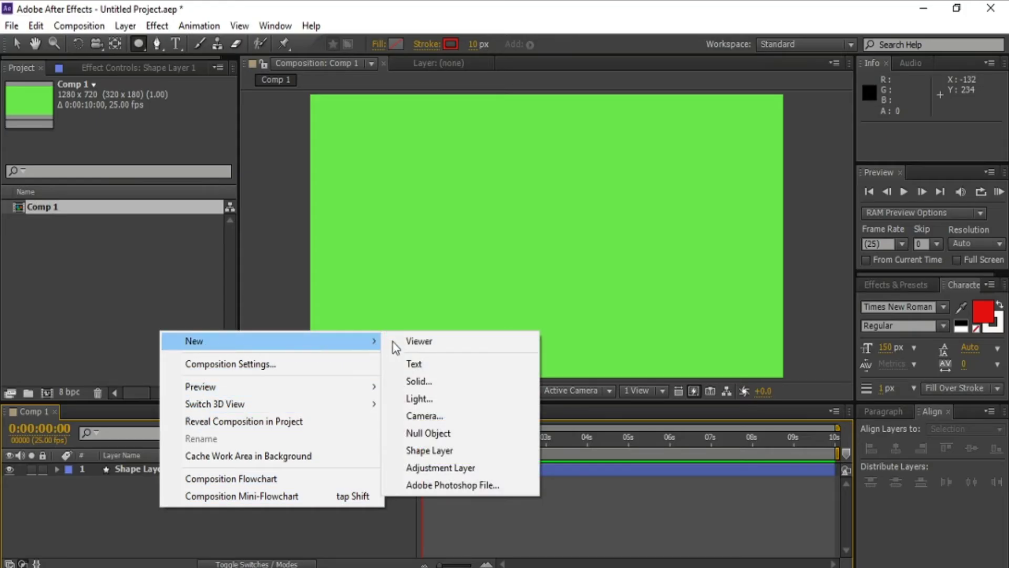
click(420, 451)
click(228, 531)
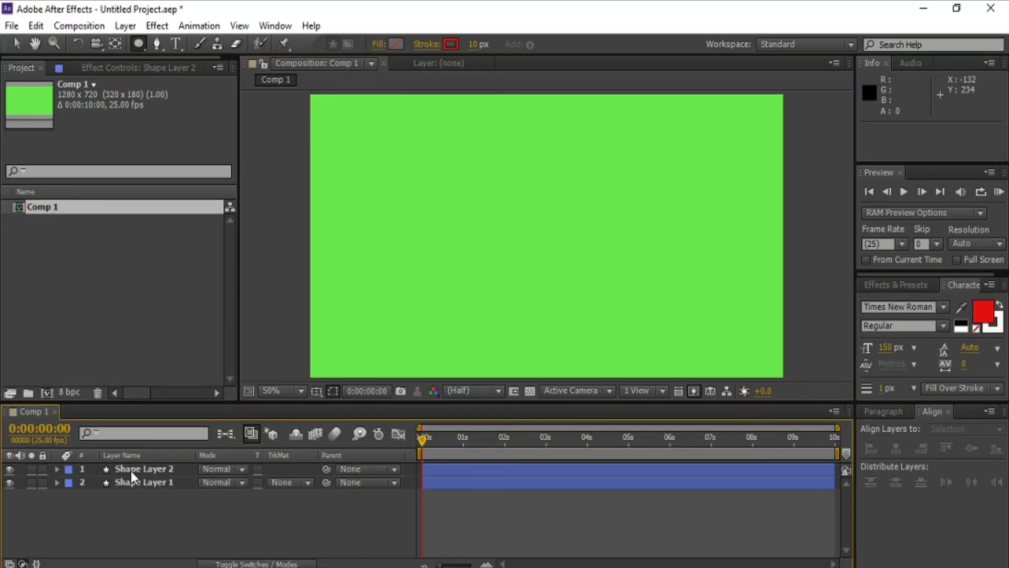
- Set the fill to Solid Color and the stroke to None for Shape Layer 2
click(131, 471)
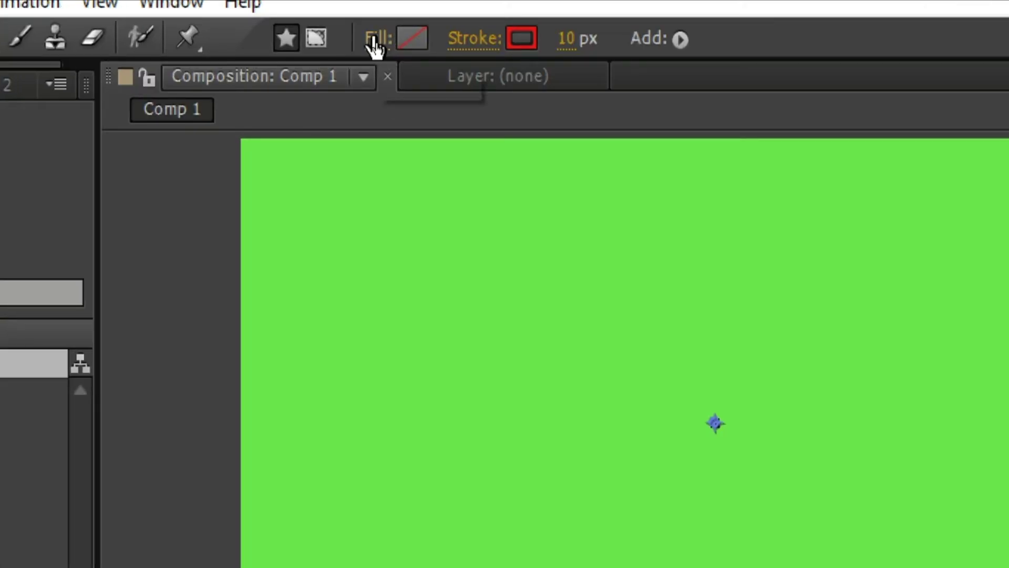
click(374, 47)
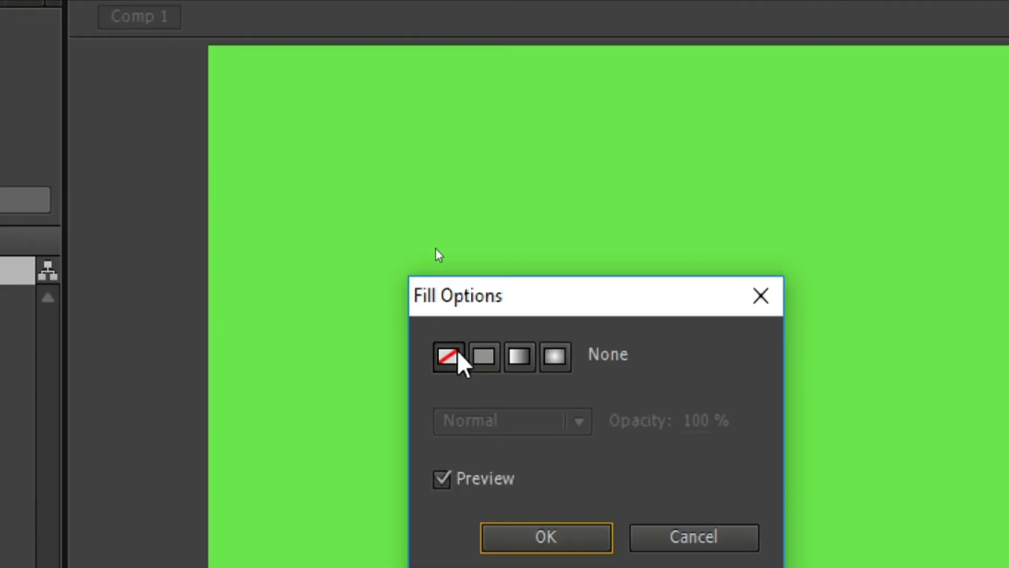
click(487, 358)
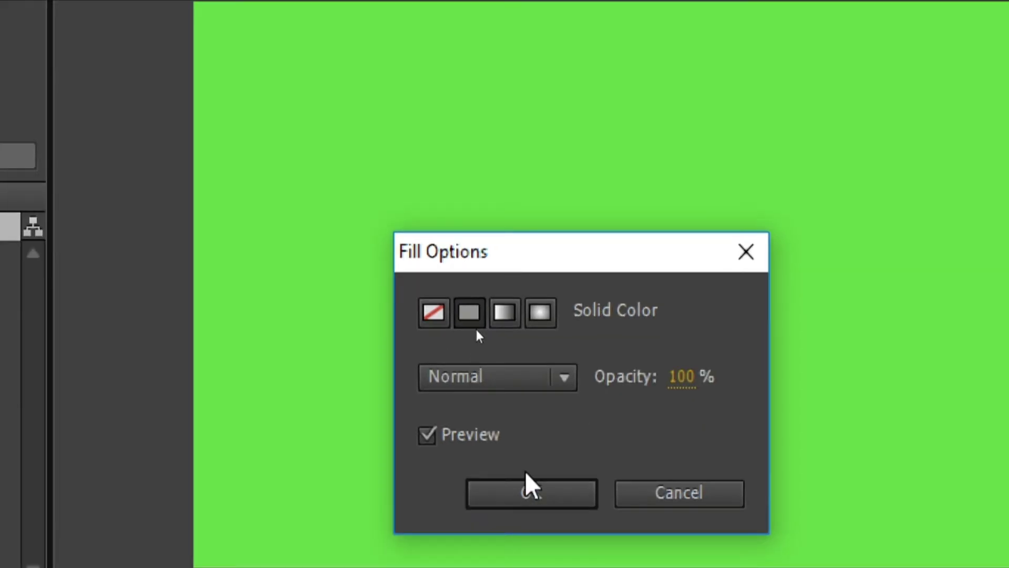
click(532, 497)
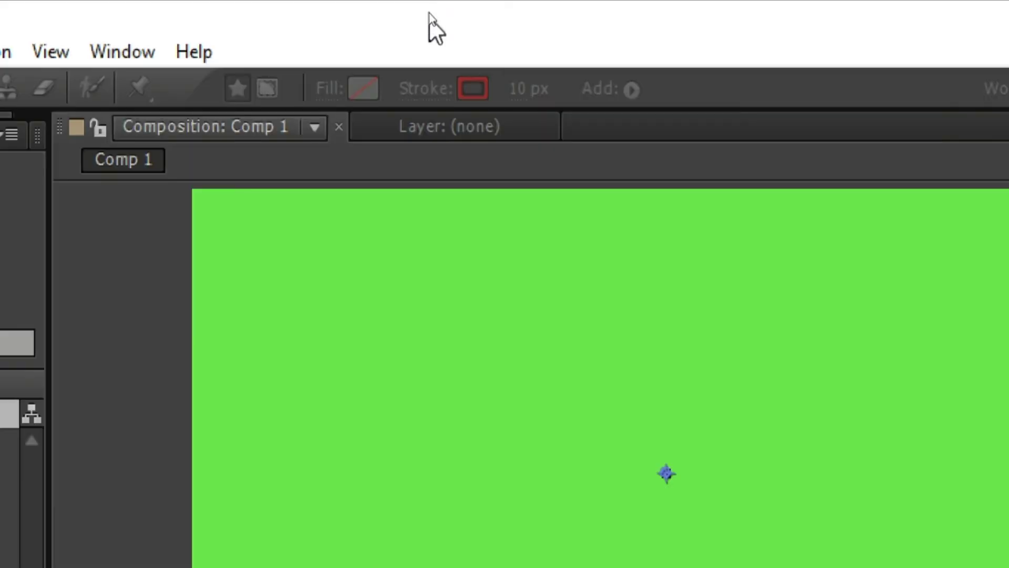
click(427, 92)
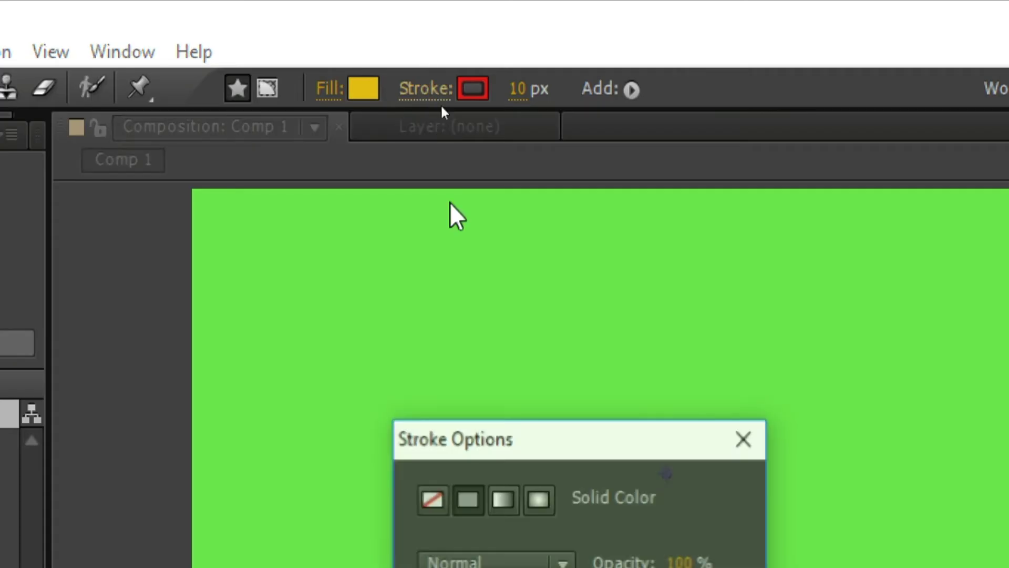
click(435, 427)
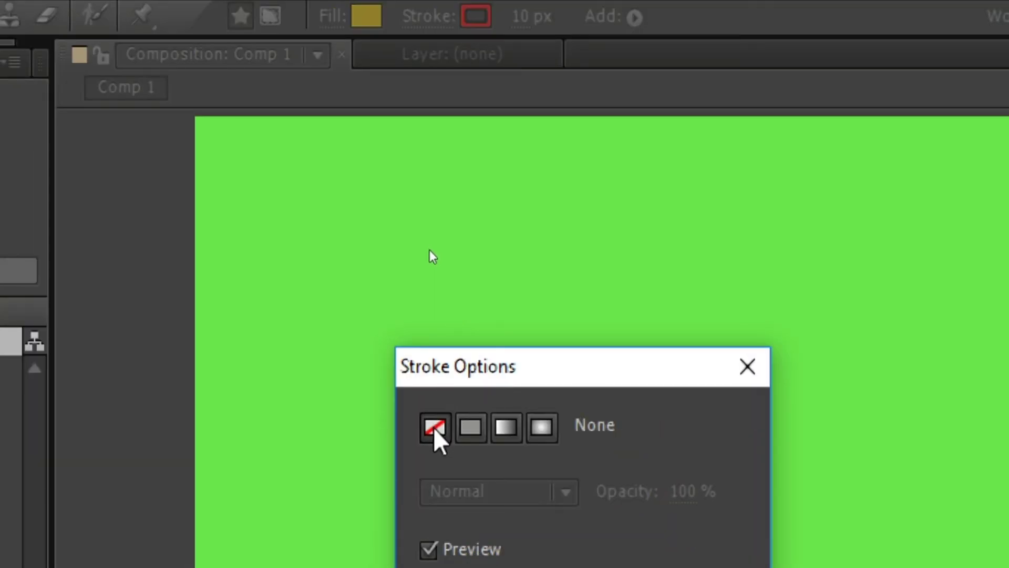
click(496, 524)
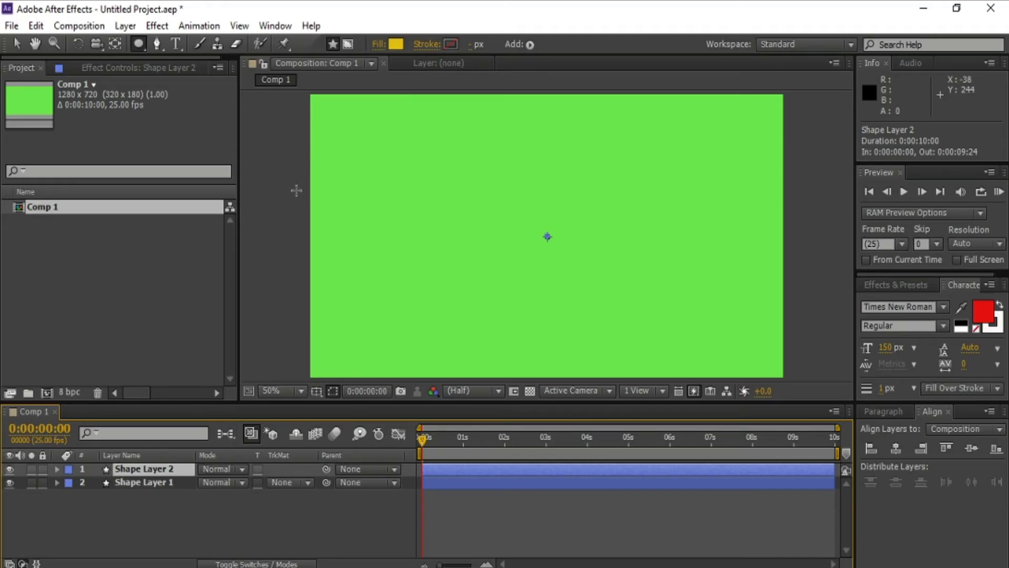
- Draw a yellow circle about 102 px wide in the frame's upper-left area, move the layer's anchor point to its centre, and collapse the layer
drag(346, 127, 384, 168)
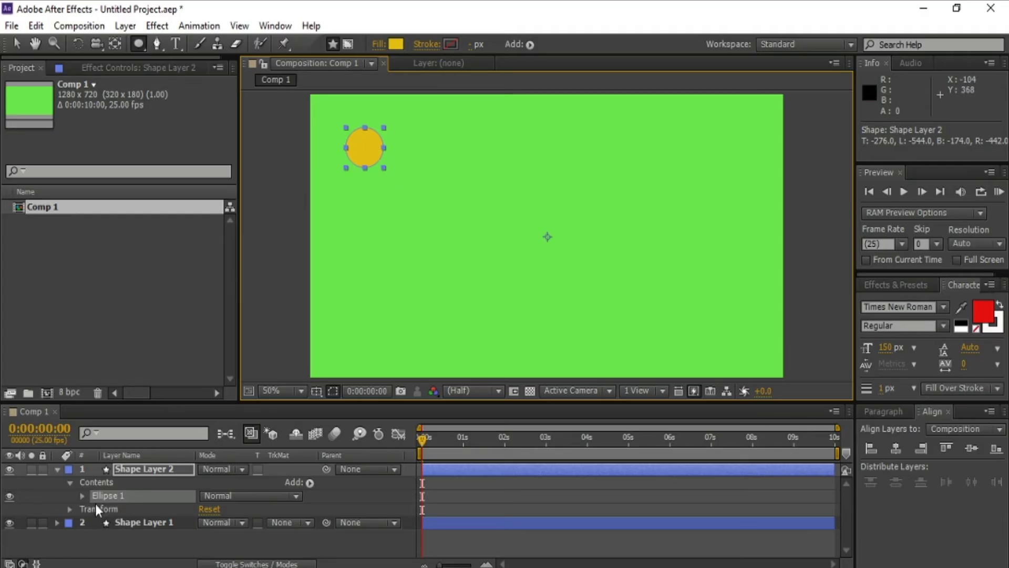
click(125, 469)
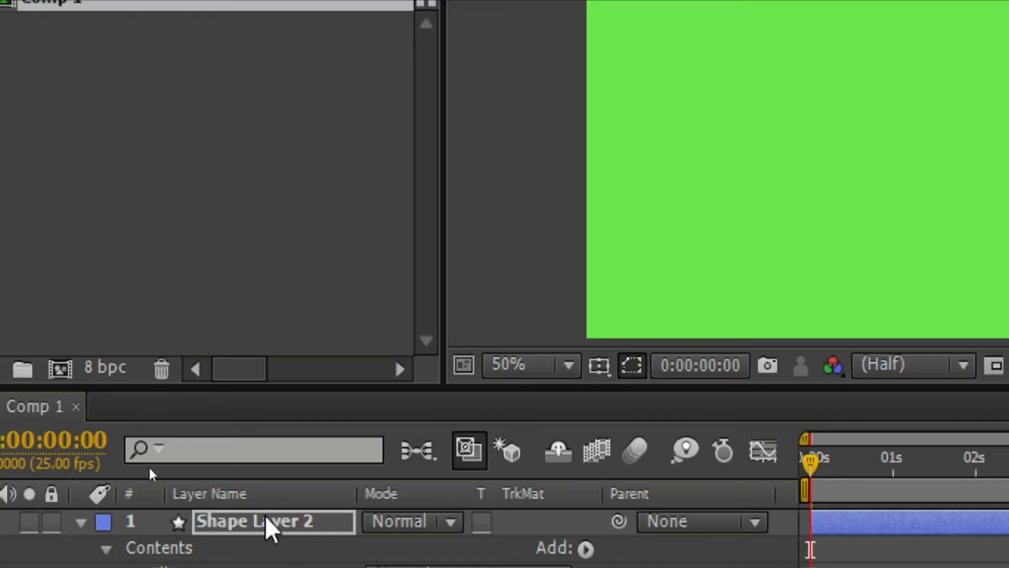
key(Return)
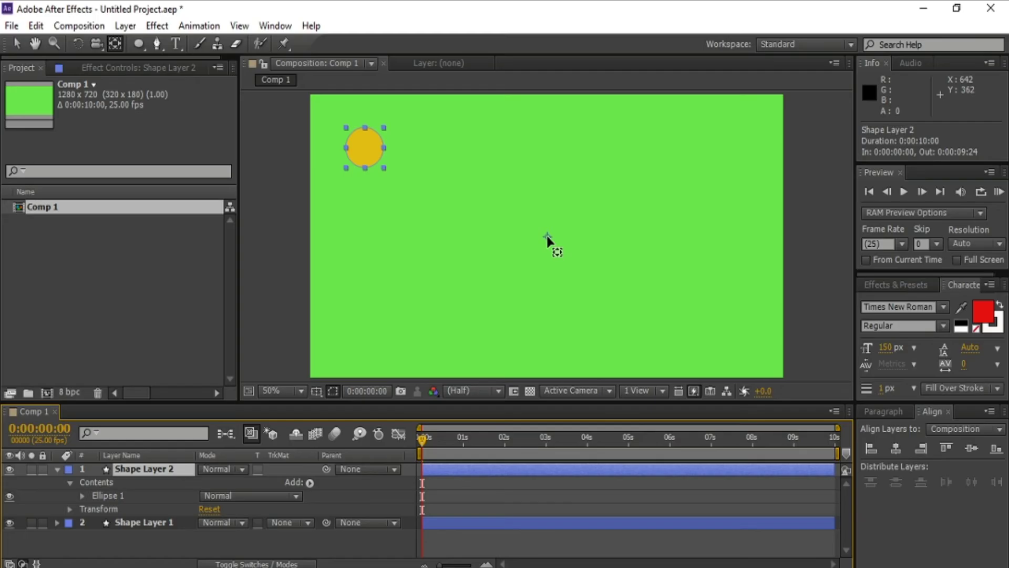
drag(546, 237, 364, 146)
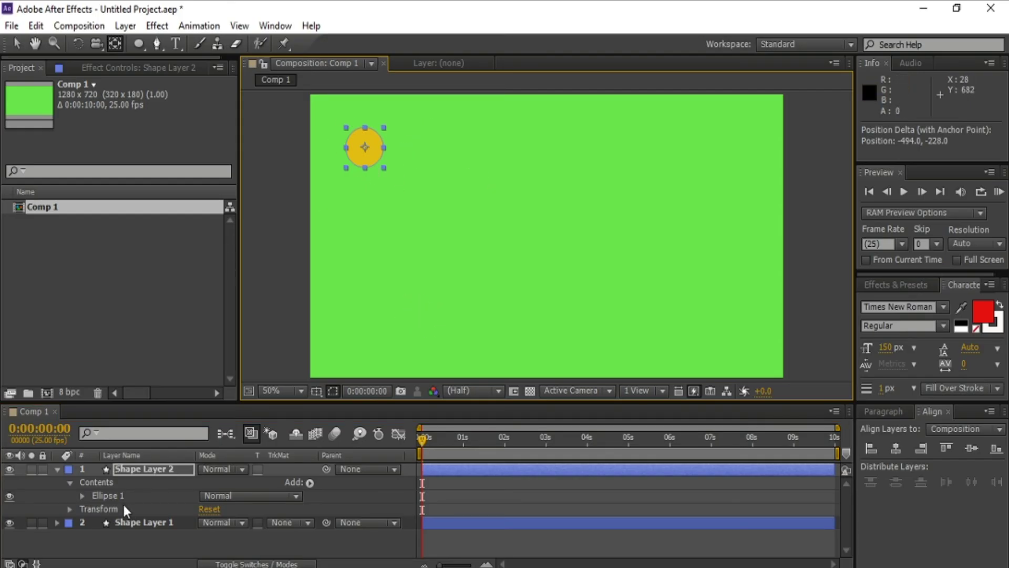
click(57, 469)
click(150, 521)
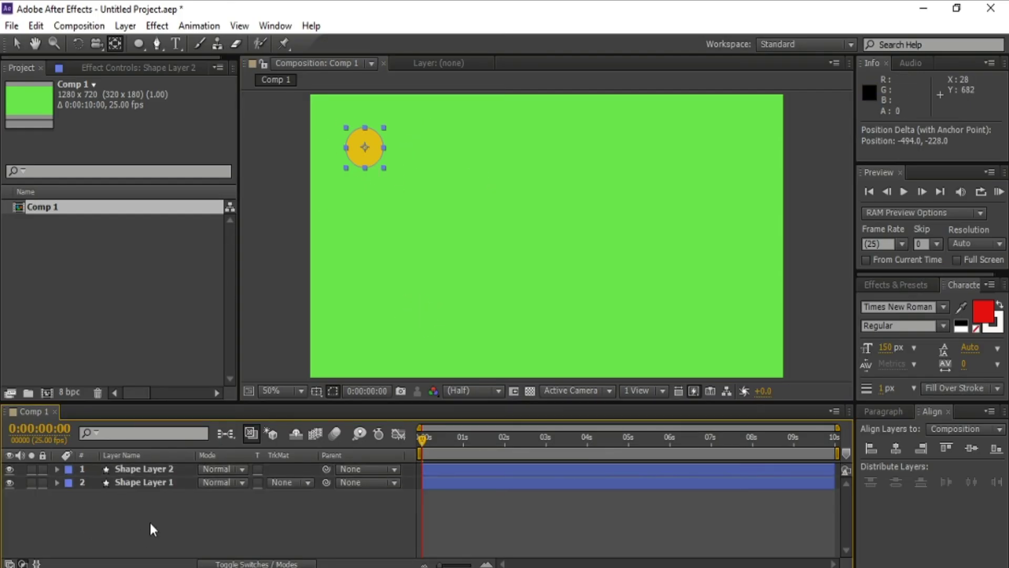
- Copy the Path property of Ellipse 1 in Shape Layer 1, then collapse and deselect the layer
click(139, 483)
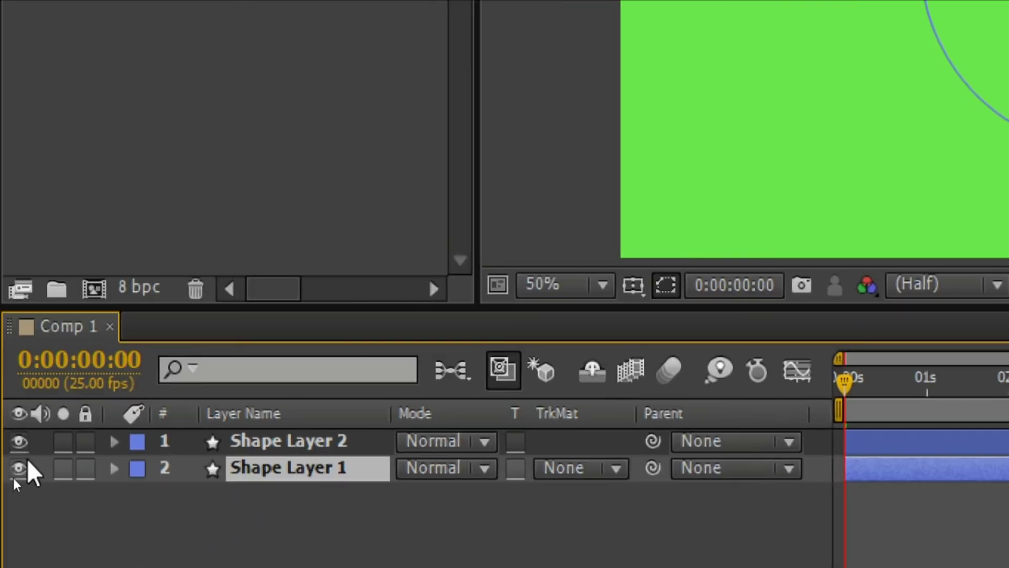
click(113, 467)
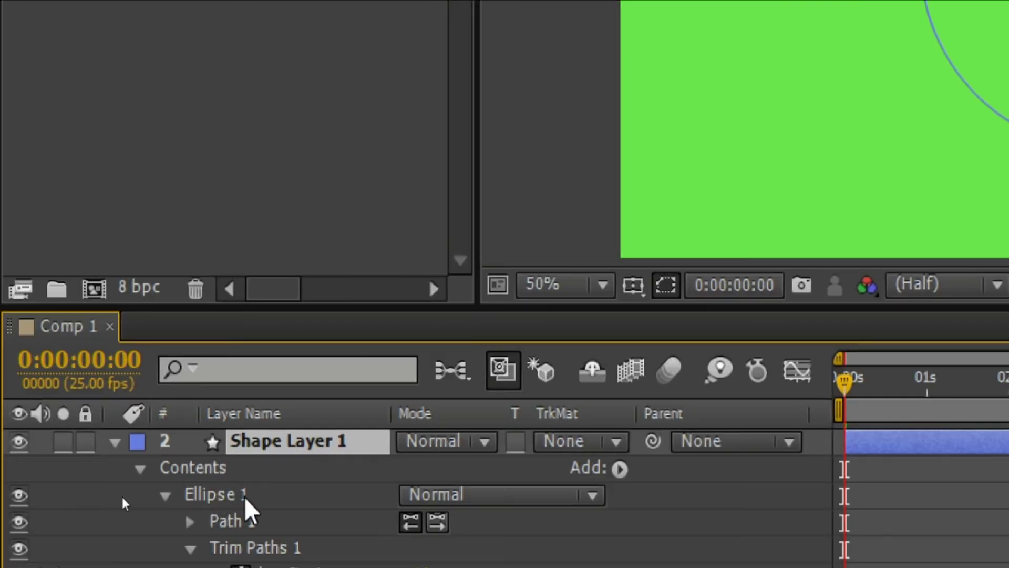
click(191, 522)
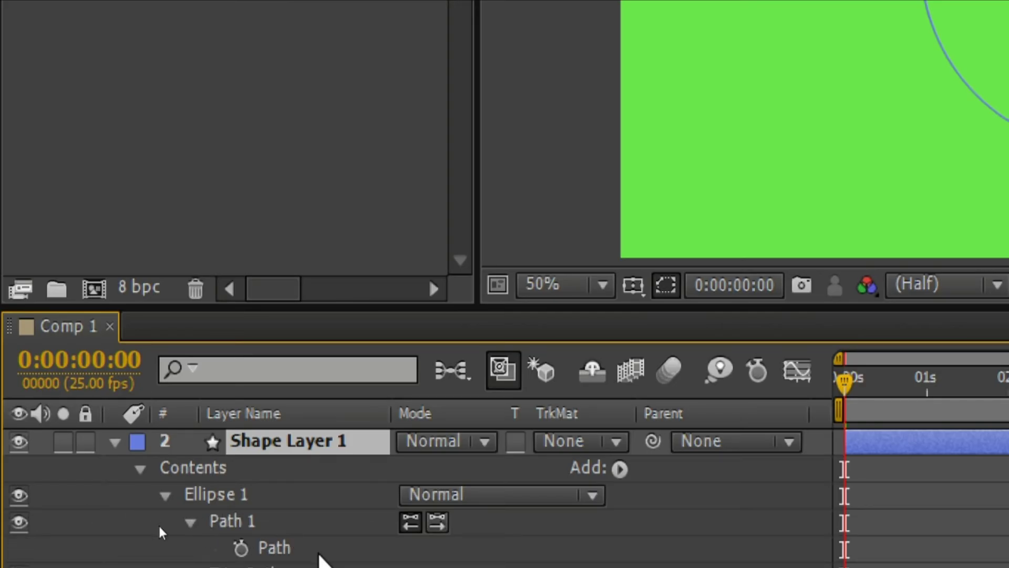
click(279, 547)
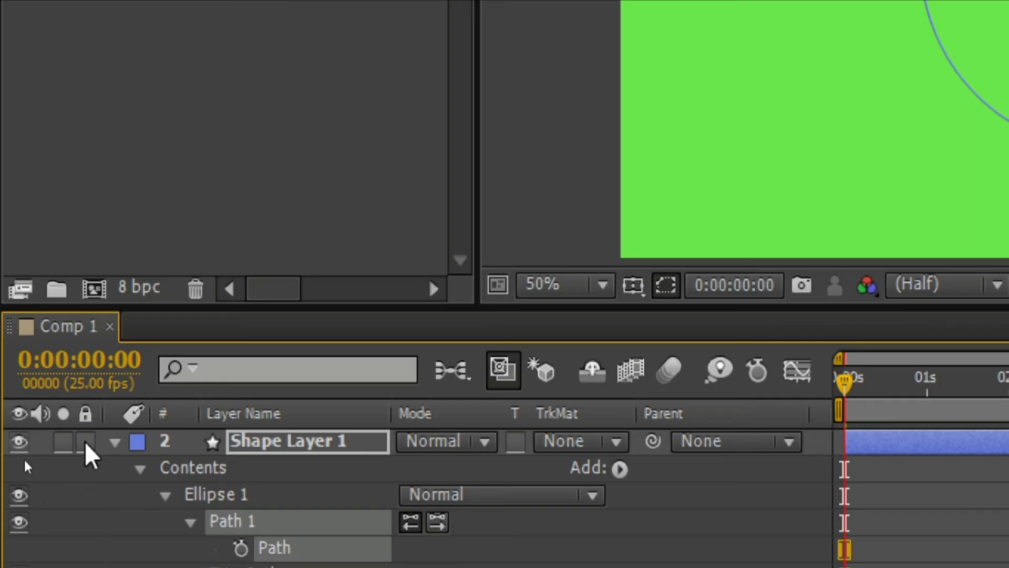
click(114, 441)
key(ctrl+d)
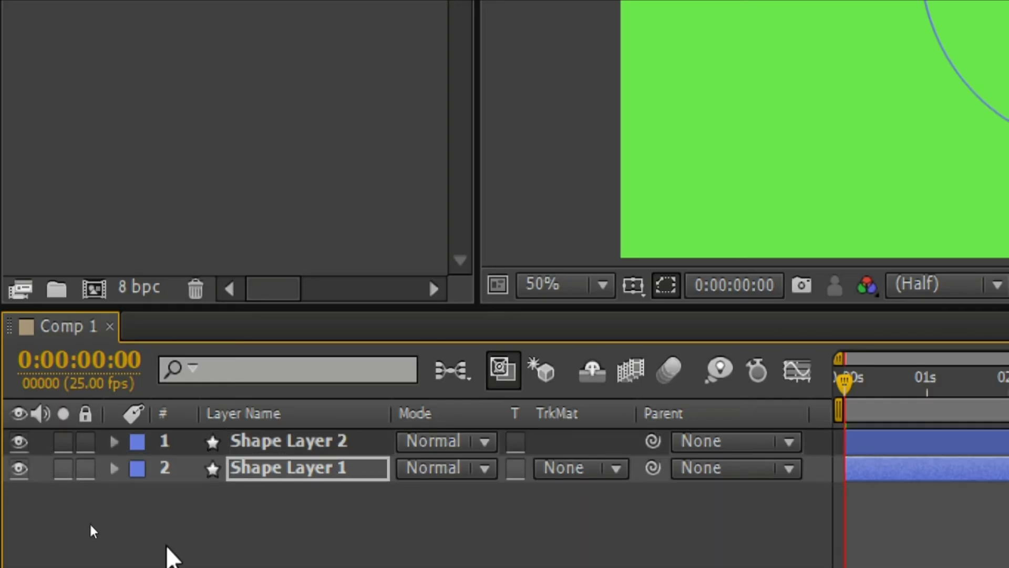
click(169, 552)
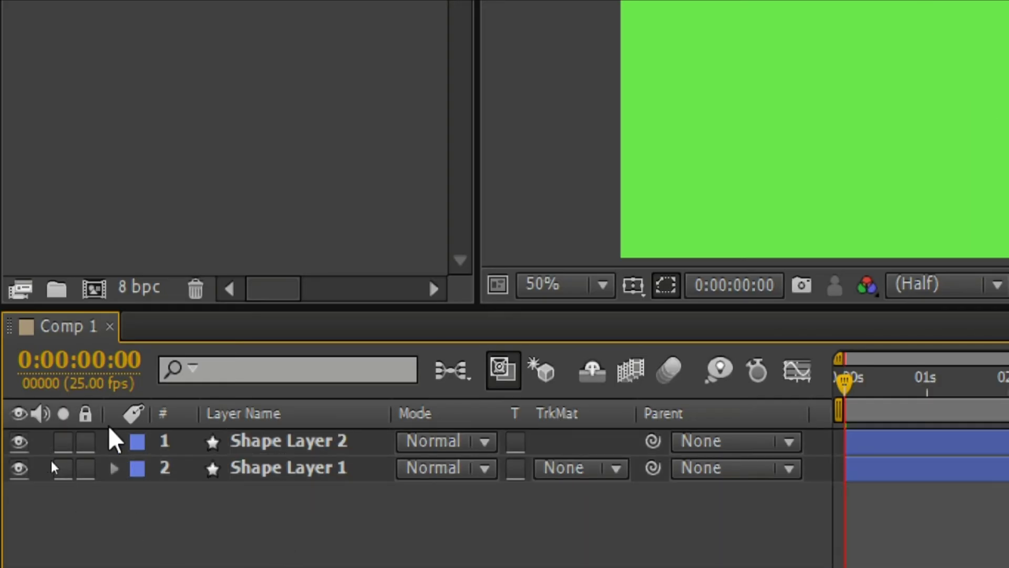
- Paste the copied ellipse path into the Position property of Shape Layer 2 at 0 seconds
click(315, 440)
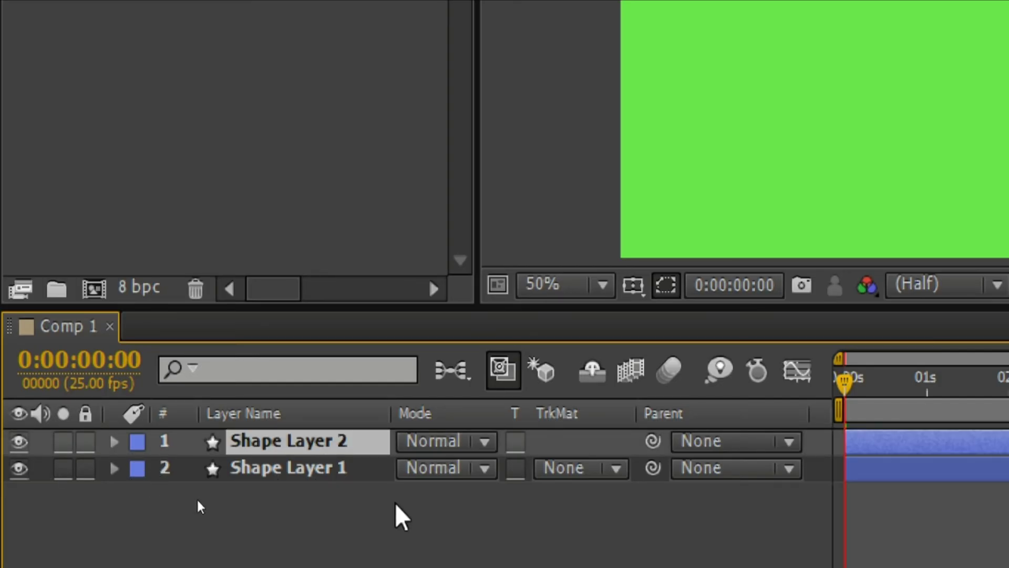
key(p)
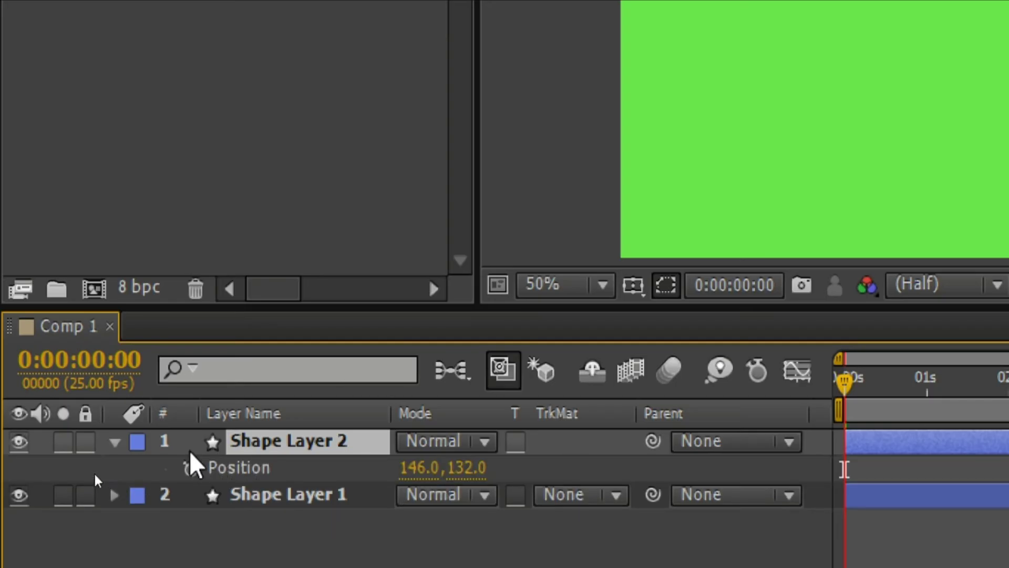
click(238, 466)
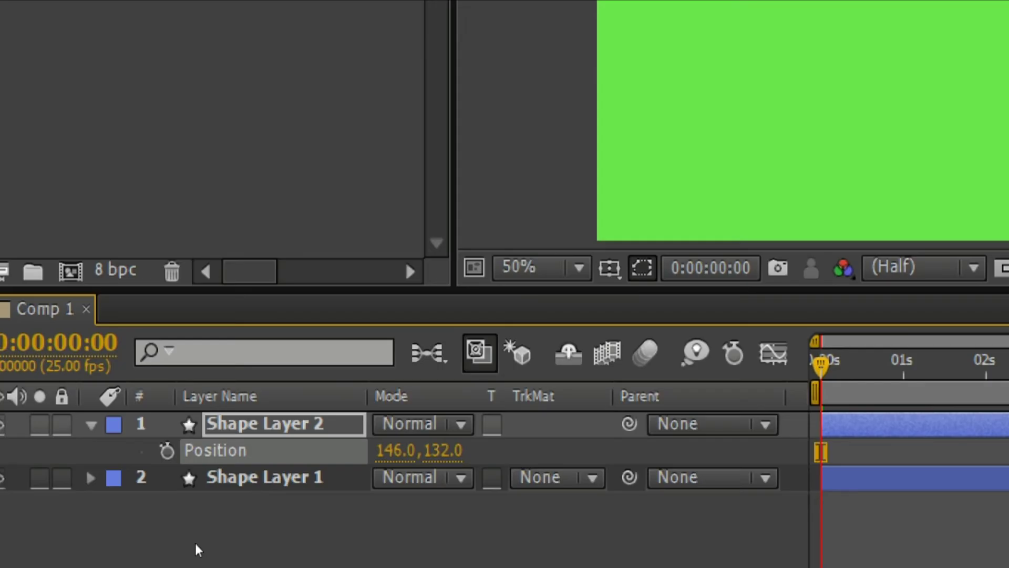
key(ctrl+v)
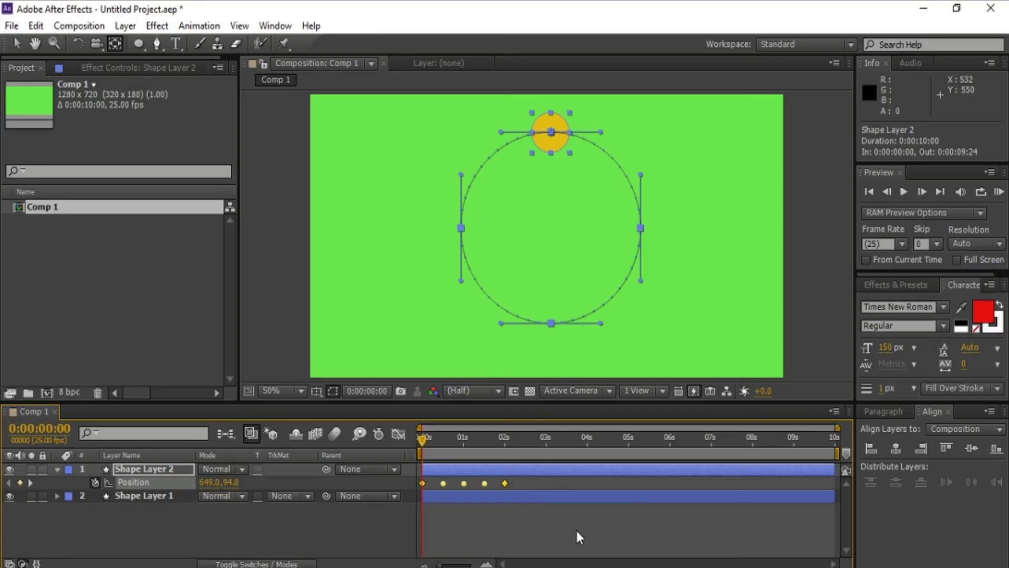
- Play back the yellow circle's motion along the ellipse path and collapse Shape Layer 2
key(space)
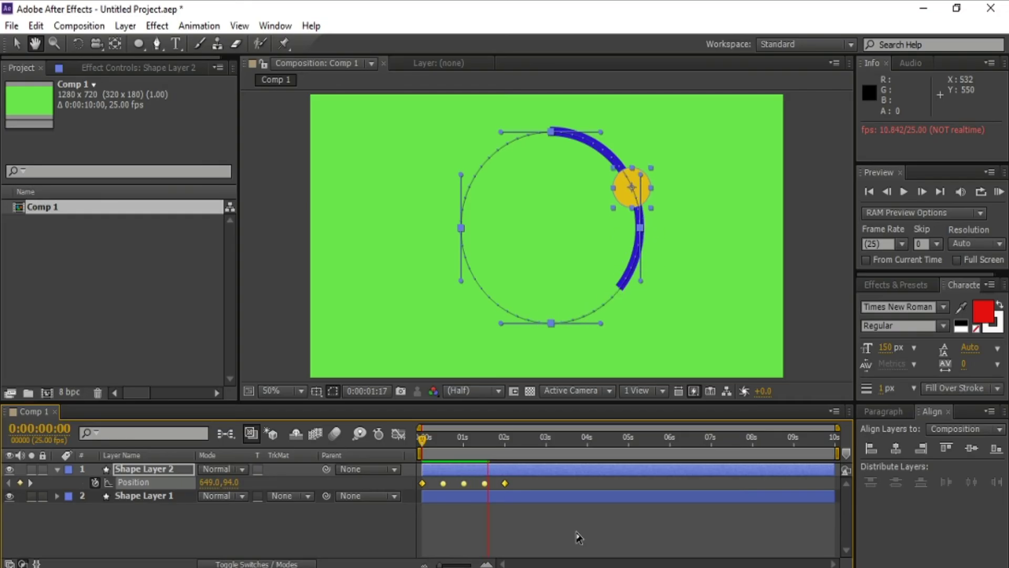
key(space)
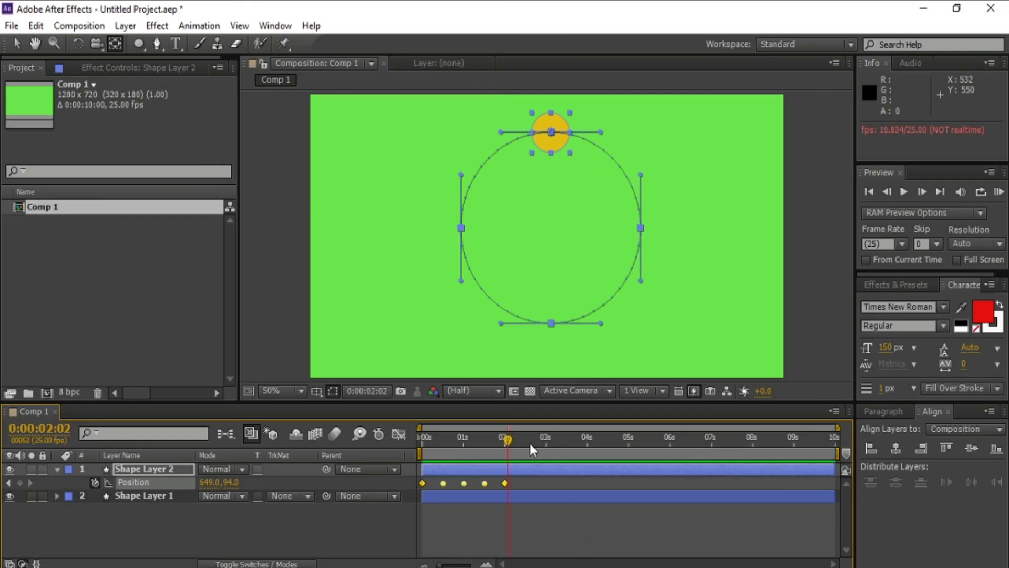
click(57, 469)
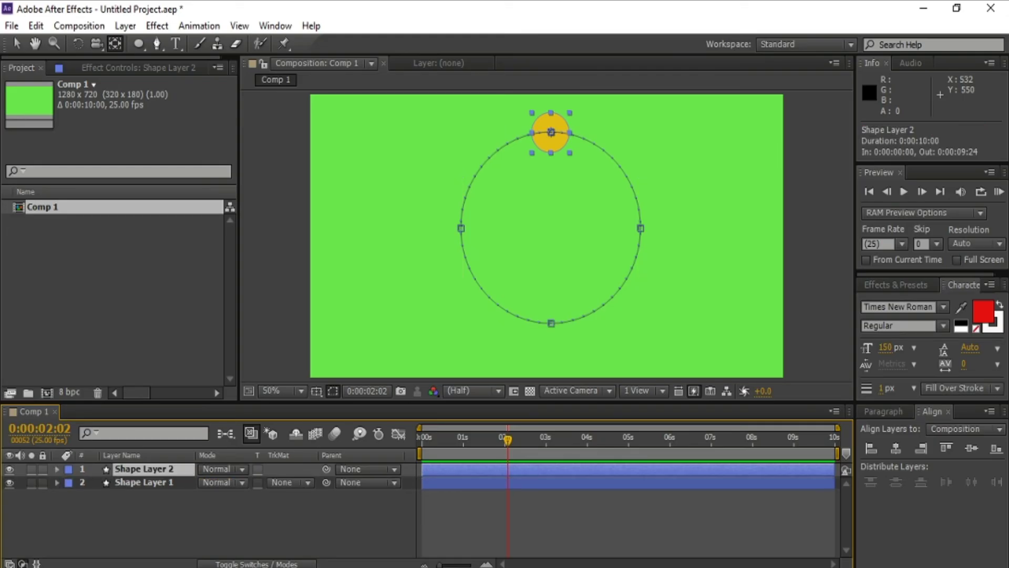
- Reveal the keyframes of both shape layers and move Shape Layer 2's last Position keyframe to 1 second
drag(227, 516, 108, 468)
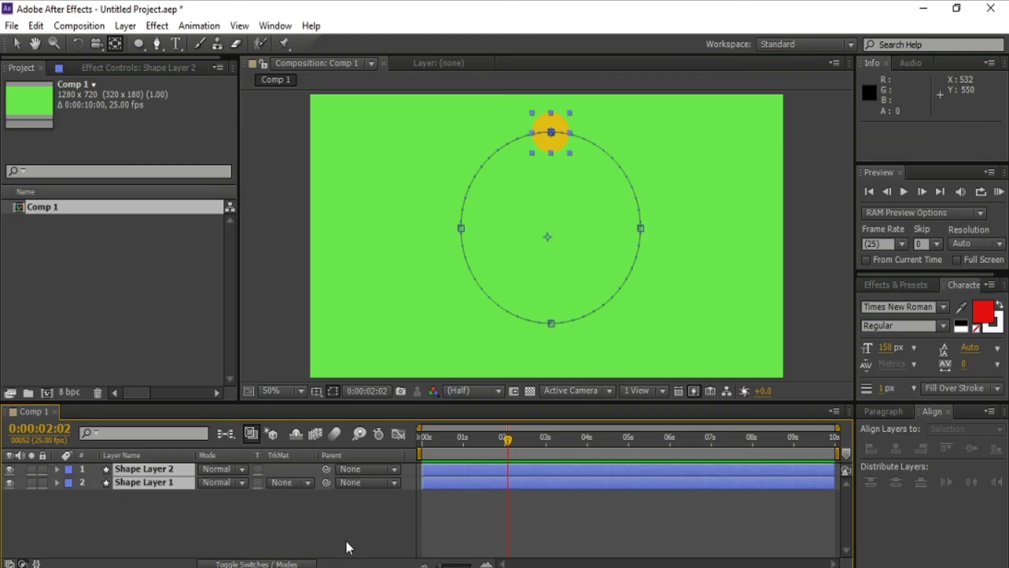
key(u)
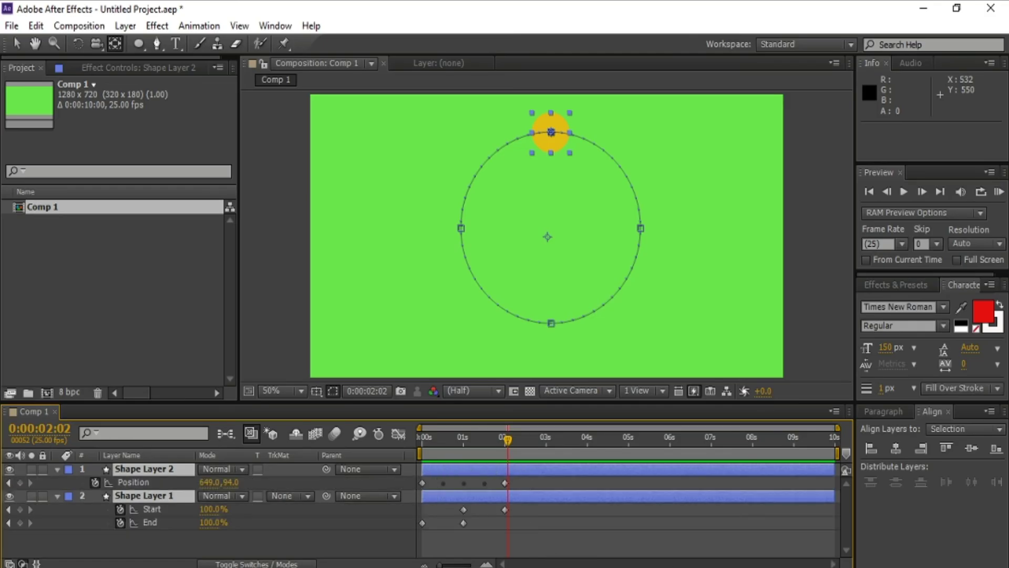
click(505, 483)
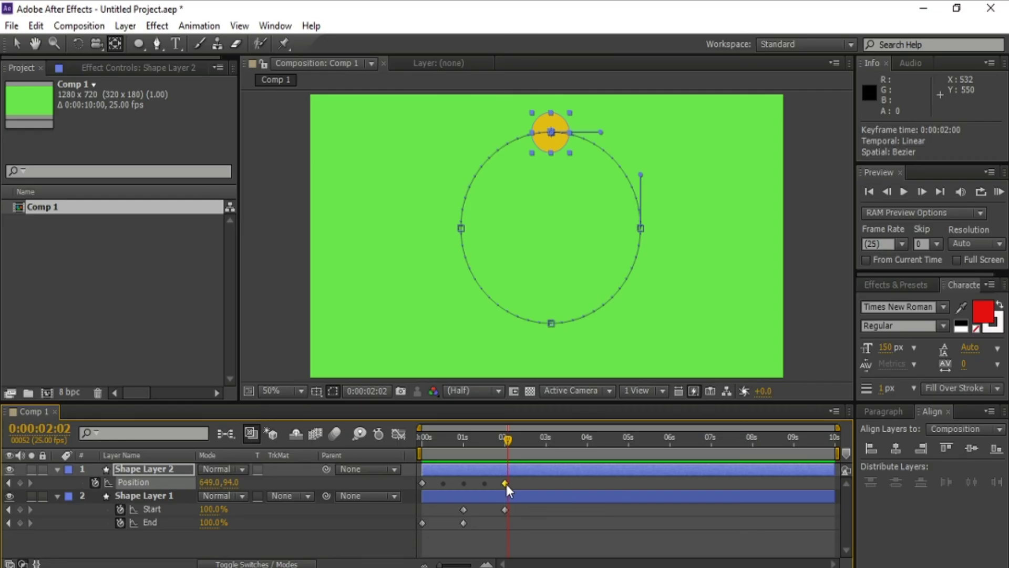
drag(507, 484, 476, 494)
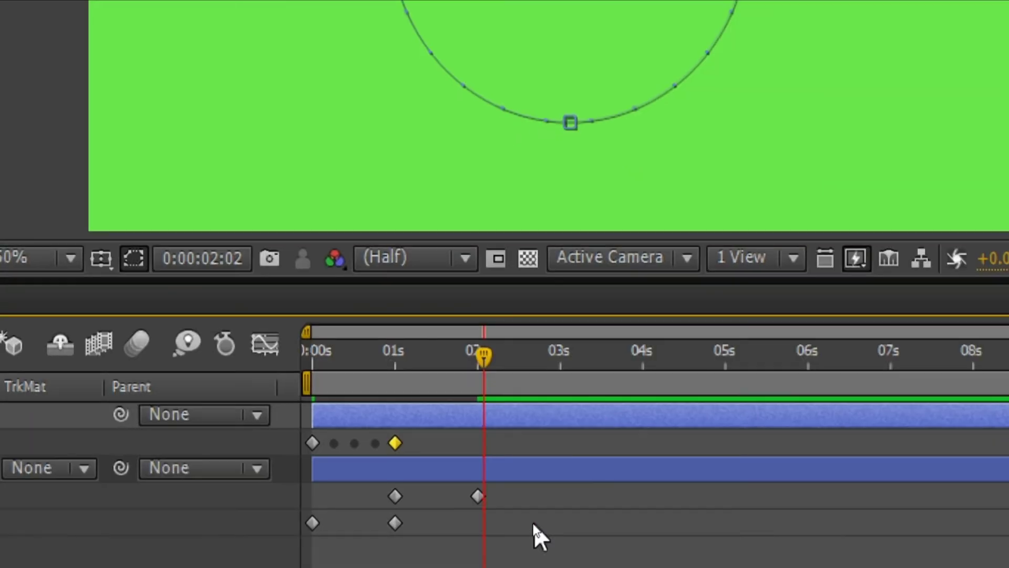
click(476, 485)
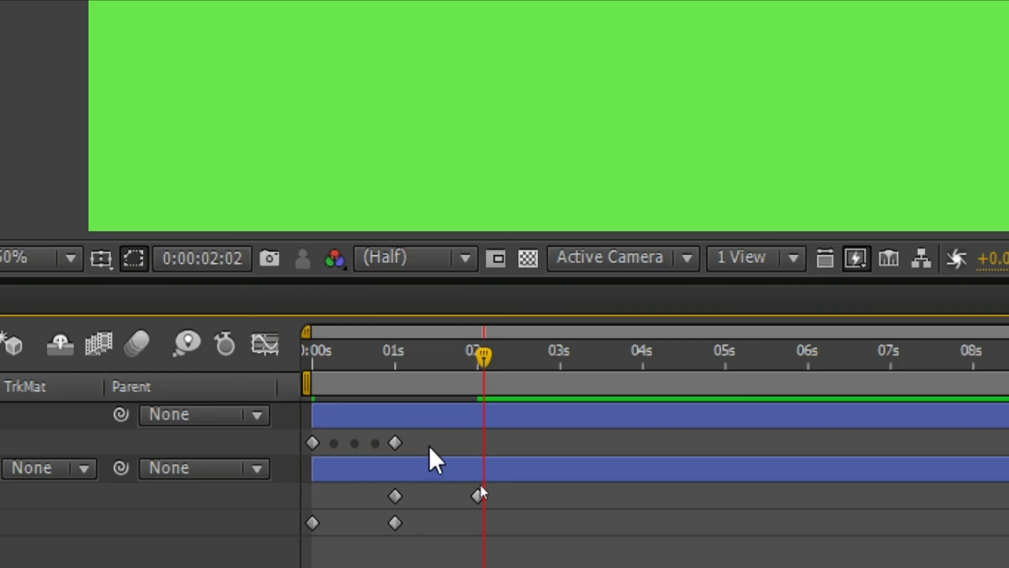
- Paste a copy of Shape Layer 2's Position keyframes, excluding the first, at 2 seconds and move the last pasted keyframe to 2 seconds
drag(339, 447, 326, 440)
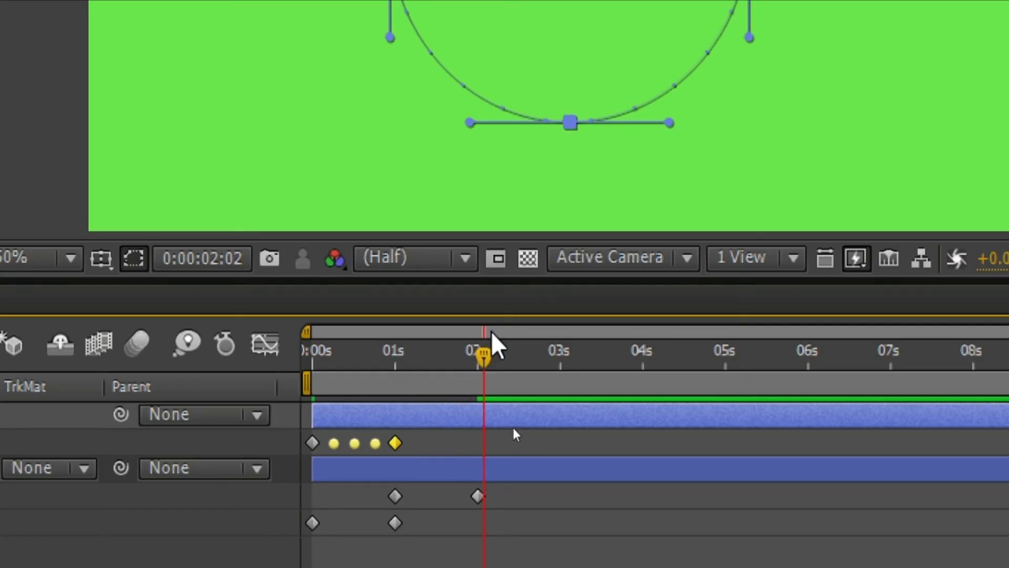
drag(484, 359, 475, 363)
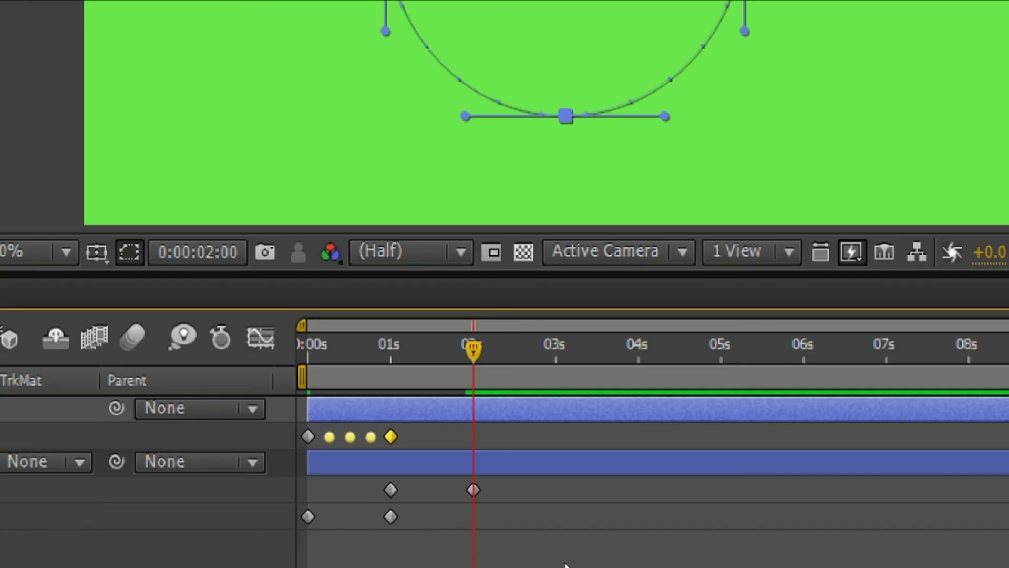
key(ctrl+v)
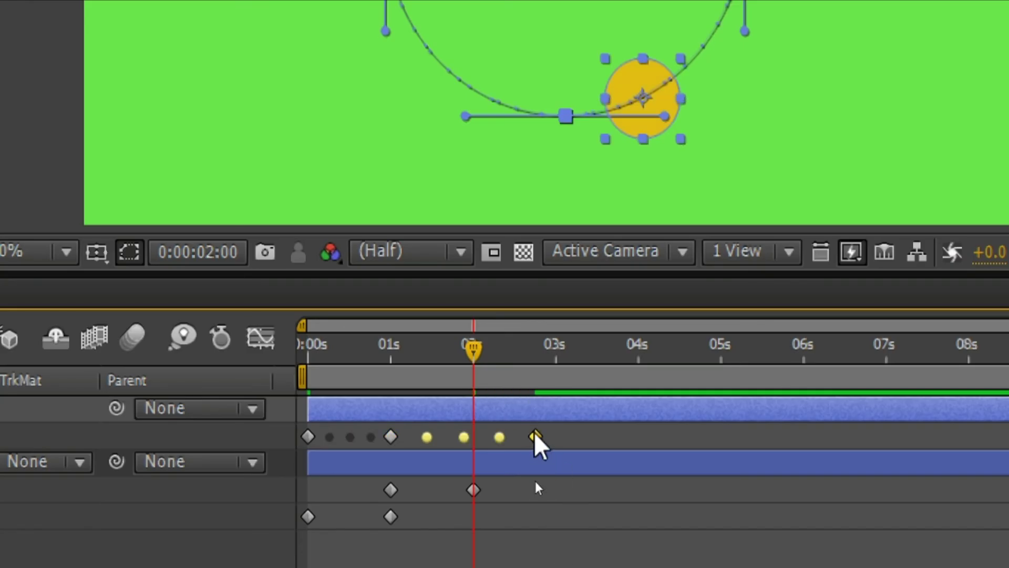
mouse_move(535, 437)
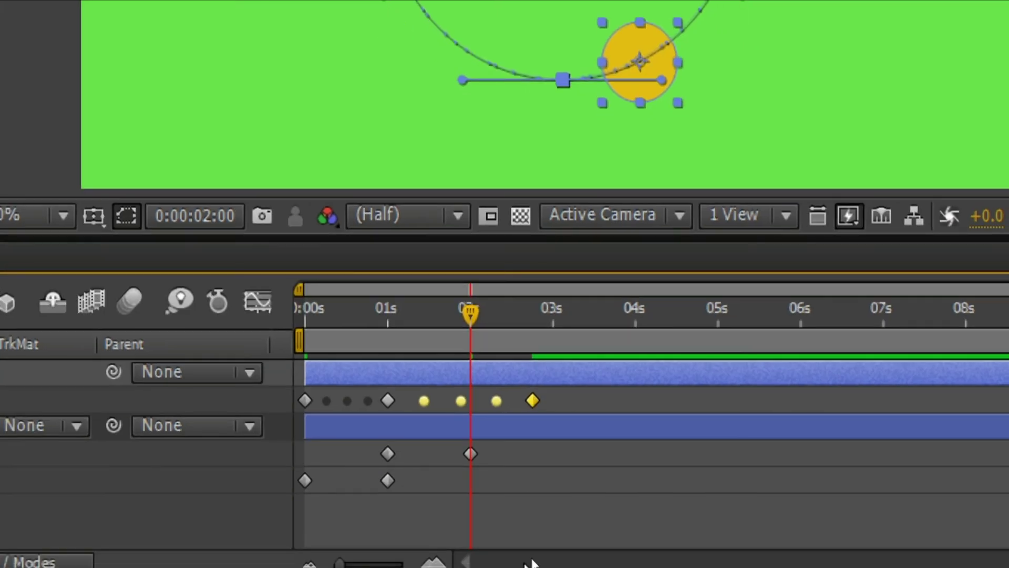
click(531, 512)
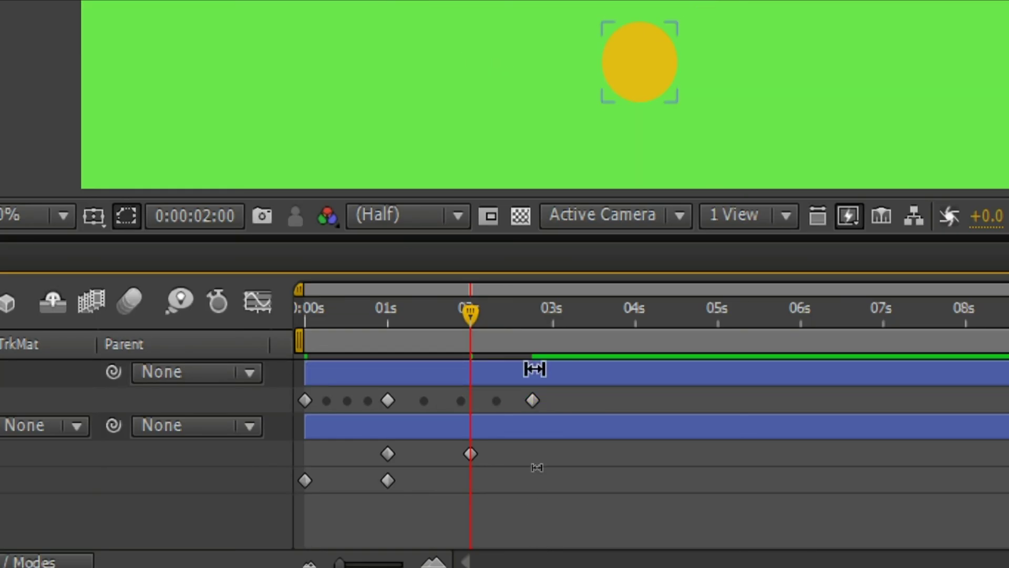
drag(532, 401, 472, 409)
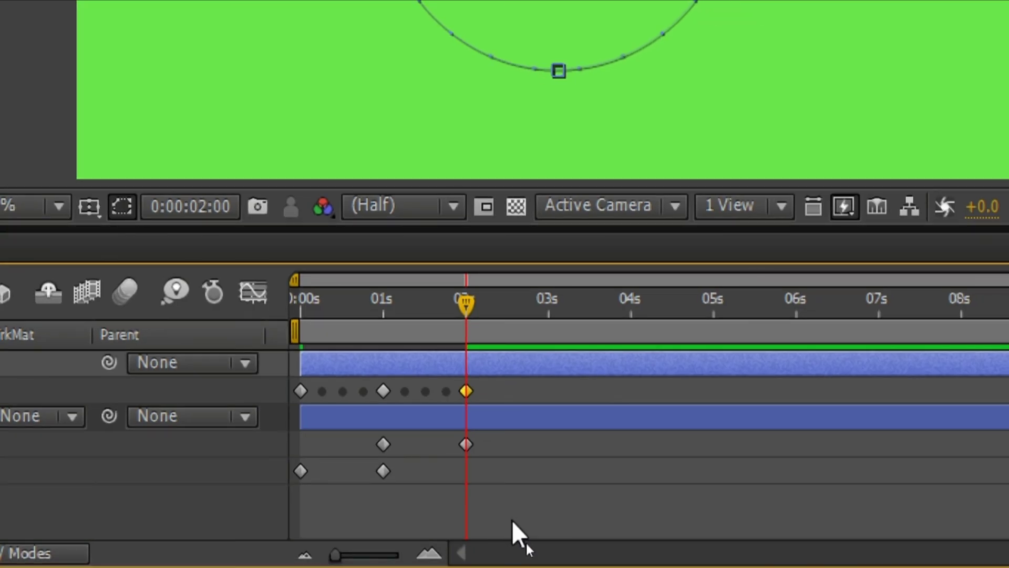
- Apply Easy Ease to all Position, Start and End keyframes of both shape layers
drag(572, 509, 242, 381)
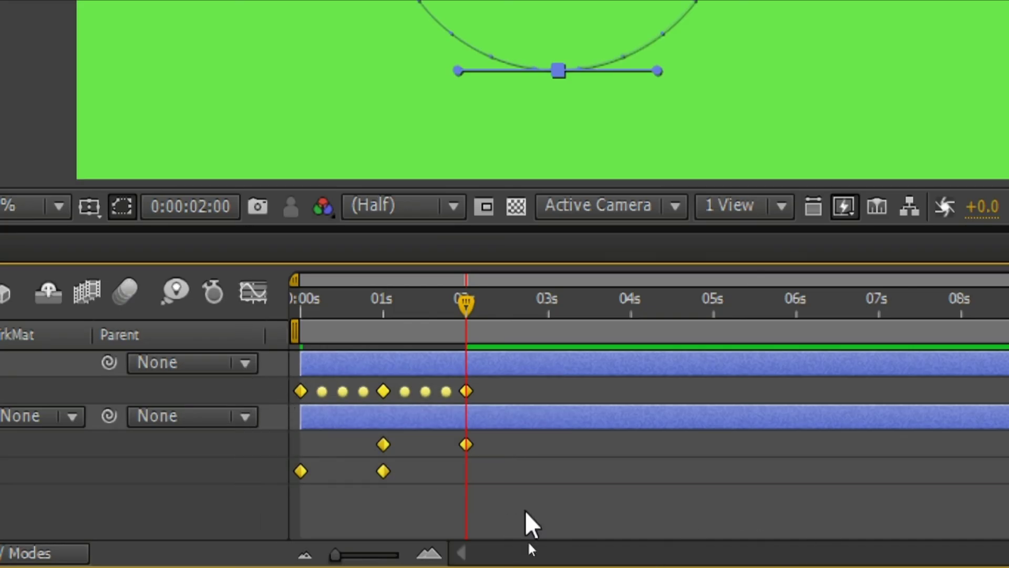
right_click(466, 446)
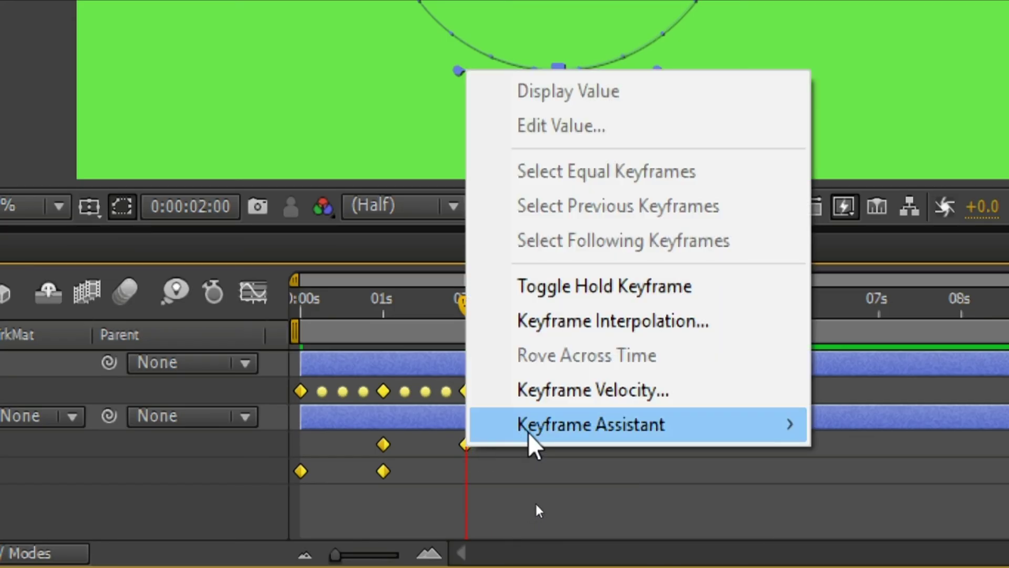
mouse_move(615, 434)
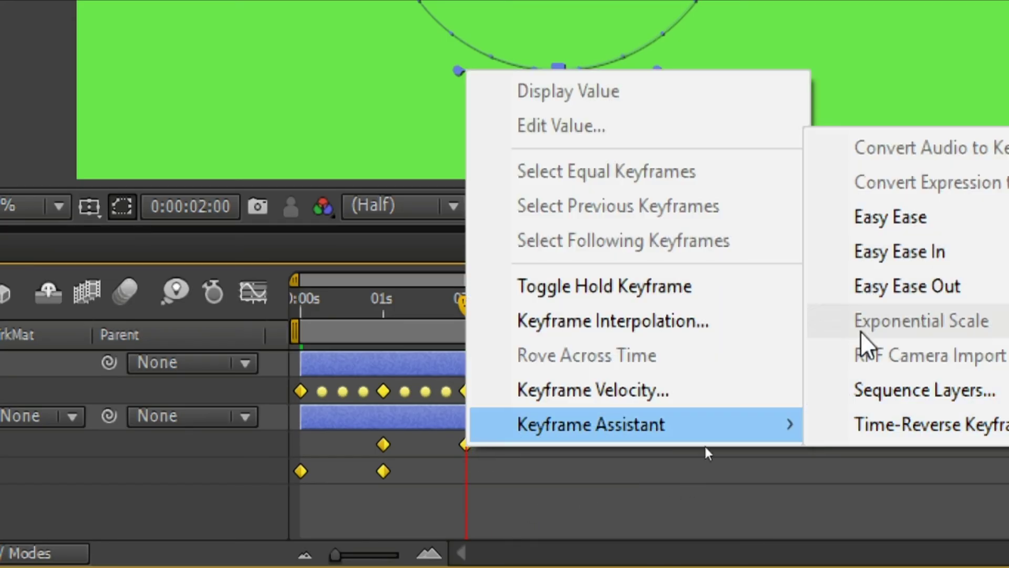
click(910, 218)
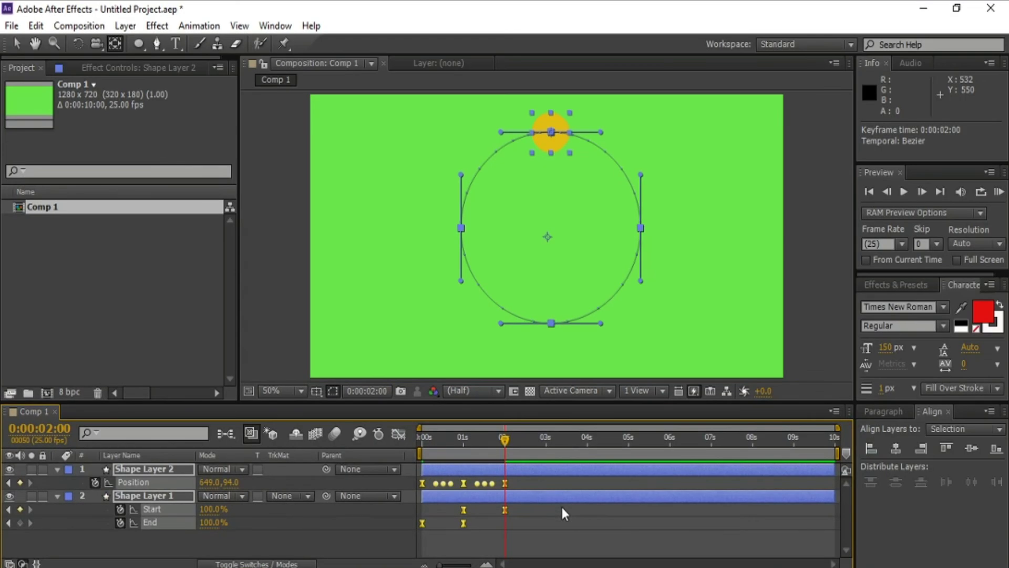
- Collapse and deselect both shape layers, and play back the eased animation from the start
click(57, 496)
key(u)
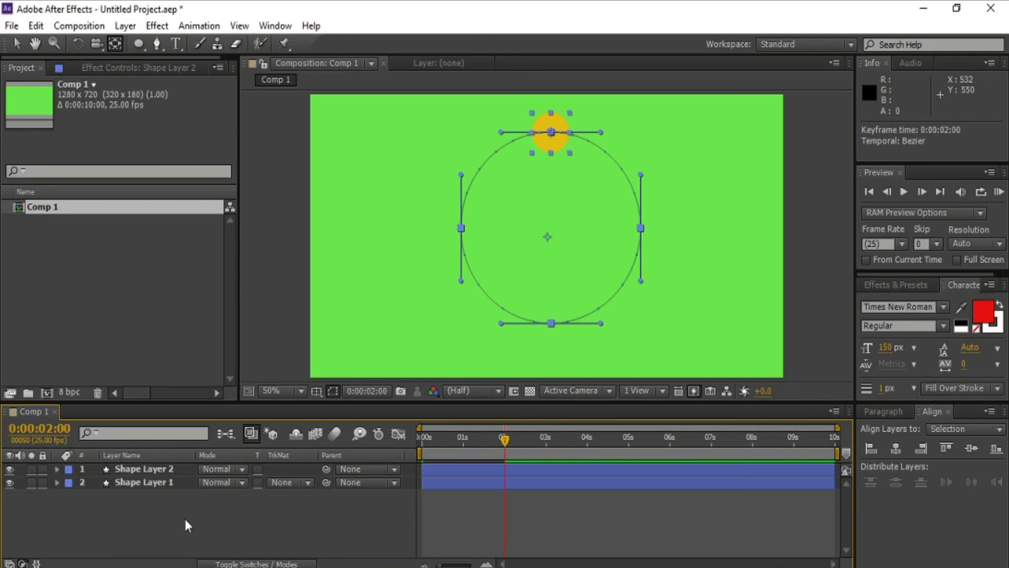
click(185, 519)
key(h)
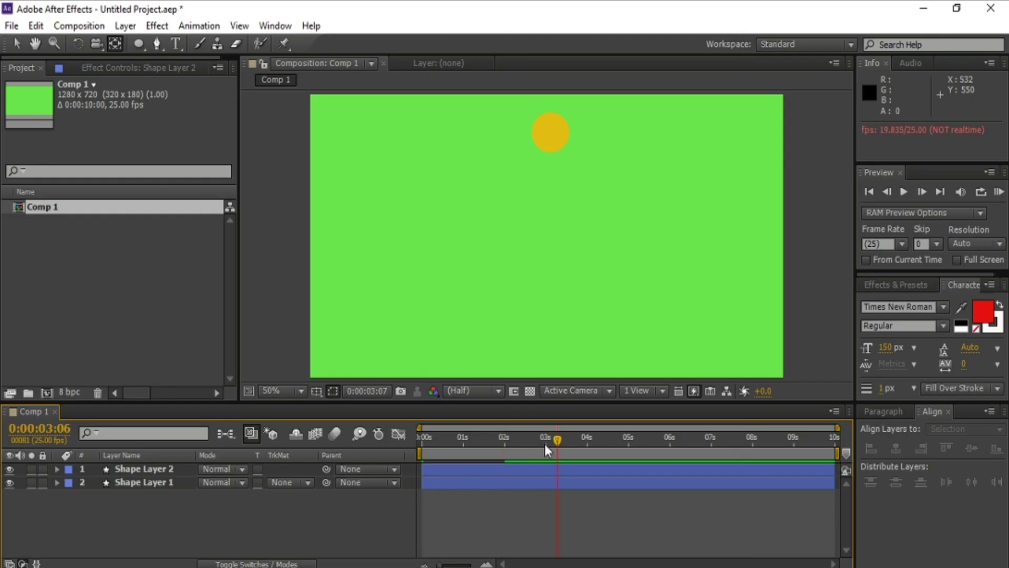
key(space)
key(space)
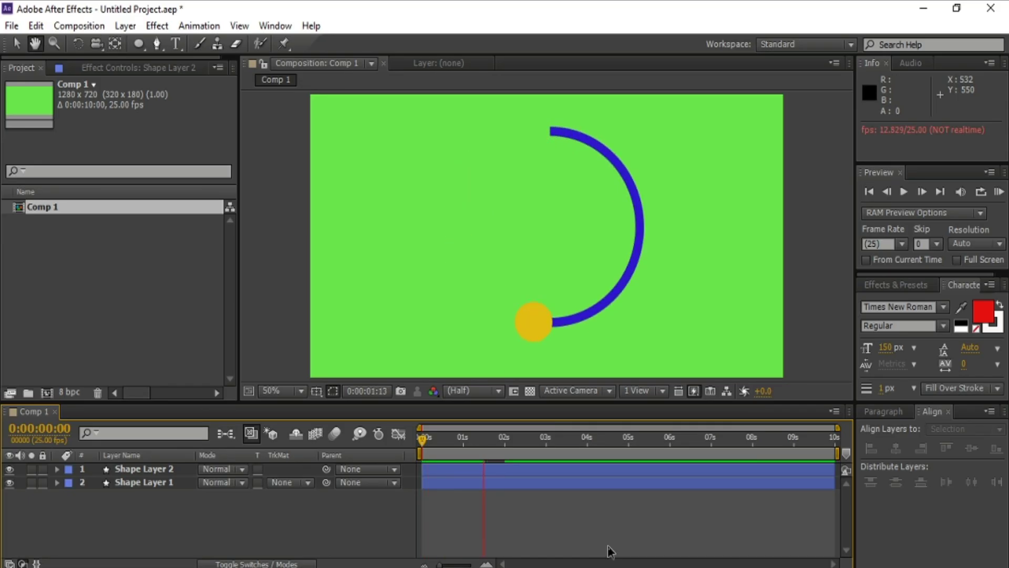
key(y)
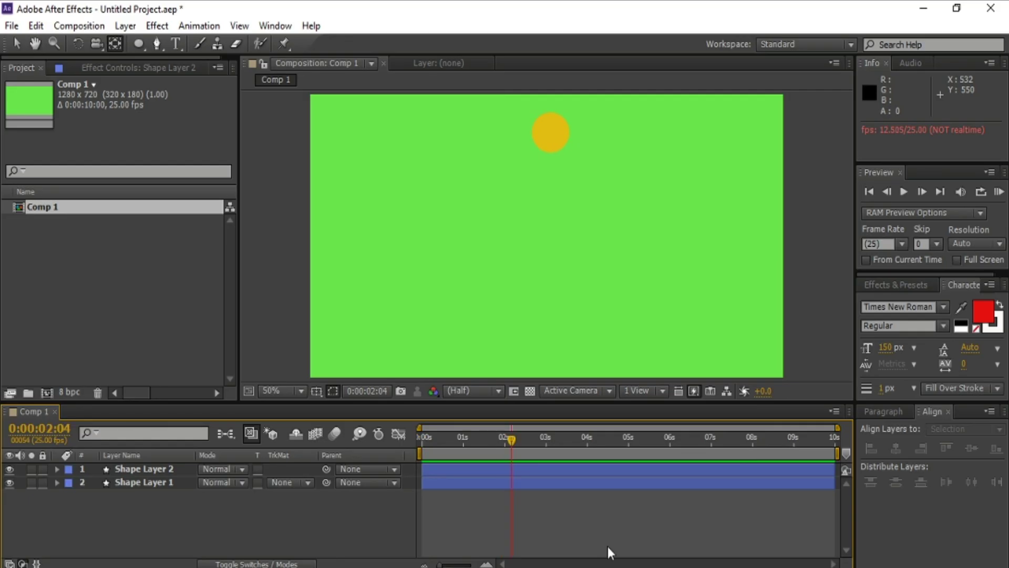